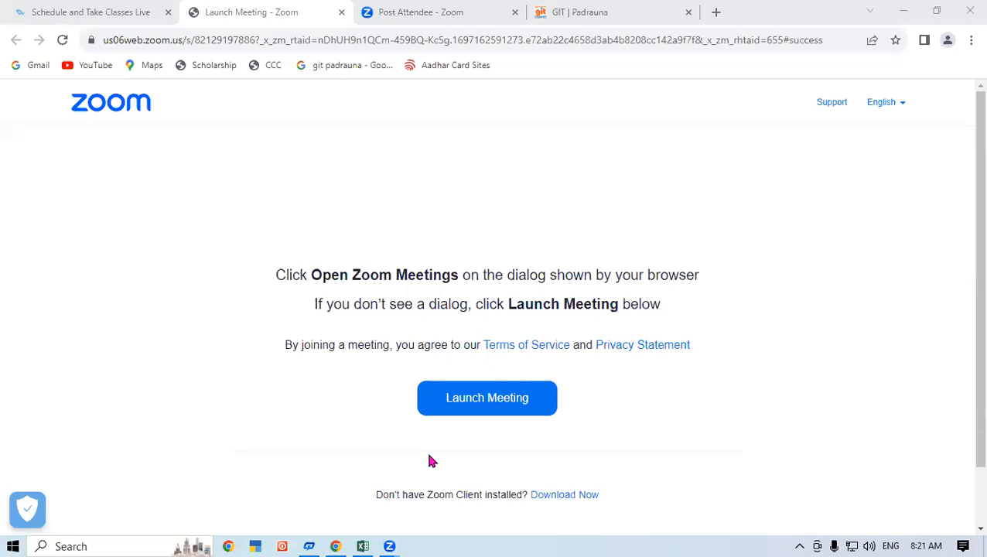
# - Switch to the Excel workbook and examine the sales table on Sheet1, from its headings to its last rows
pyautogui.click(363, 544)
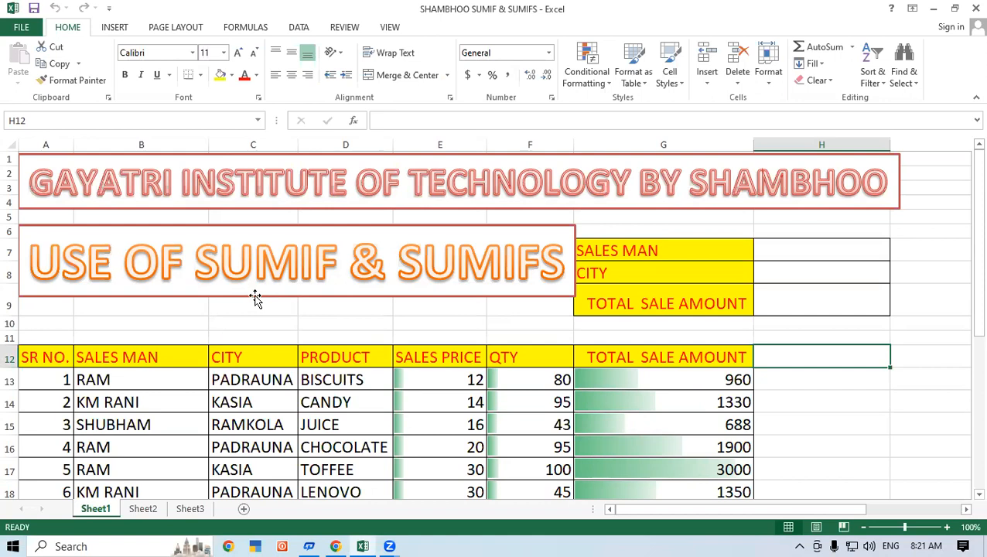
pyautogui.click(919, 293)
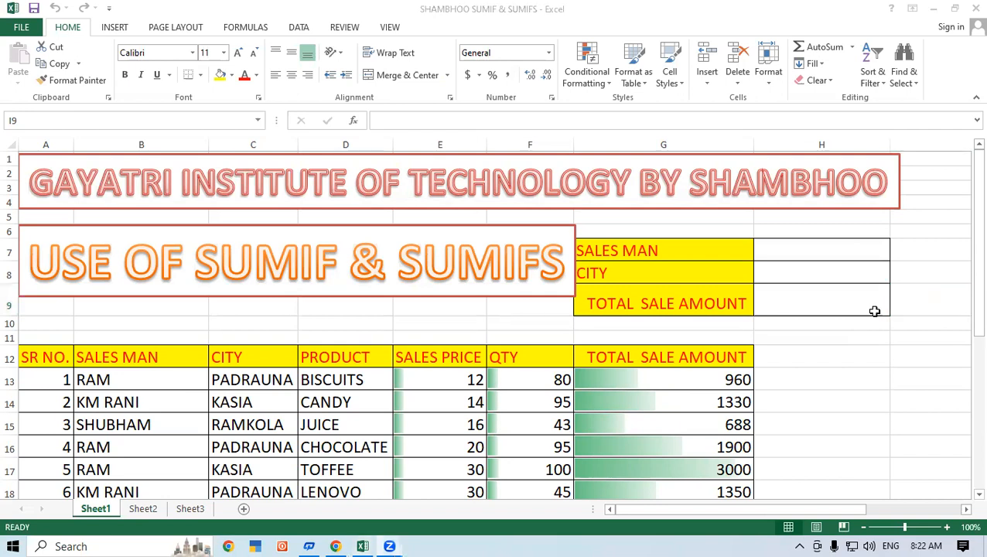
pyautogui.click(968, 501)
pyautogui.scroll(-1, 968, 501)
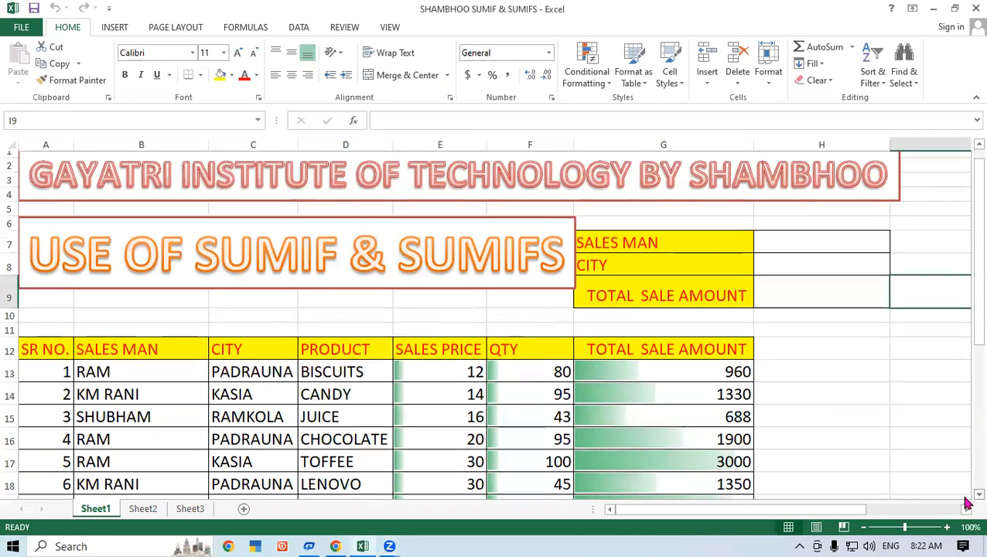
pyautogui.scroll(-3, 967, 501)
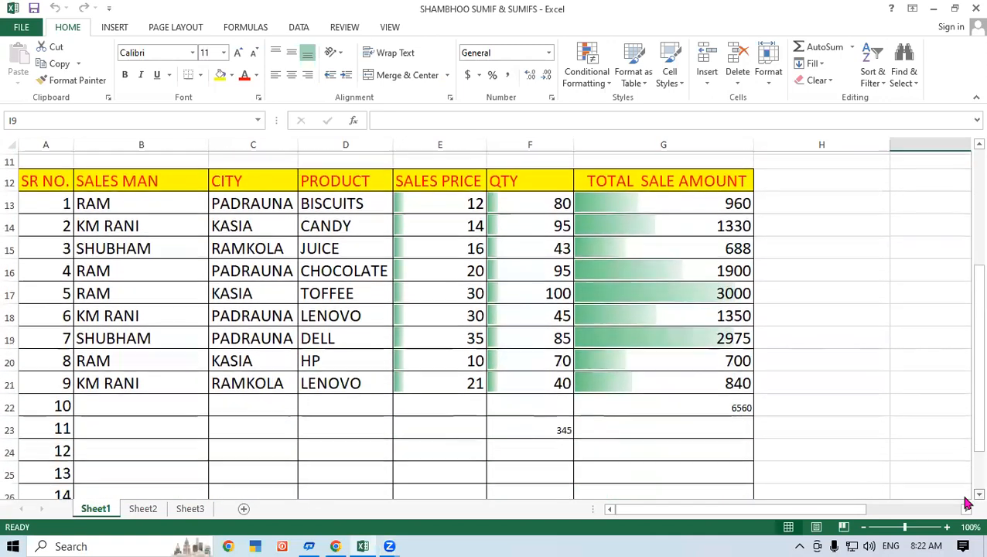
pyautogui.scroll(-1, 967, 501)
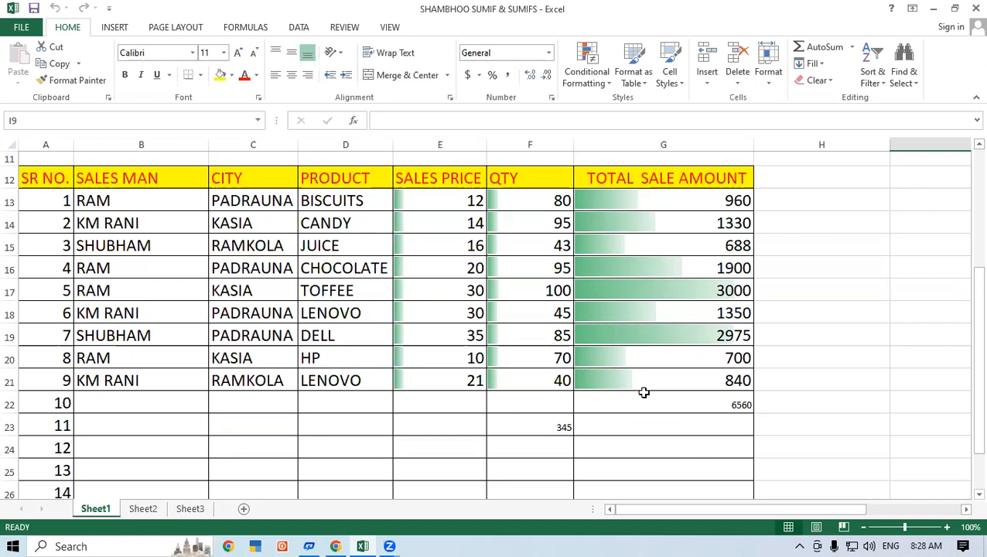
pyautogui.click(747, 310)
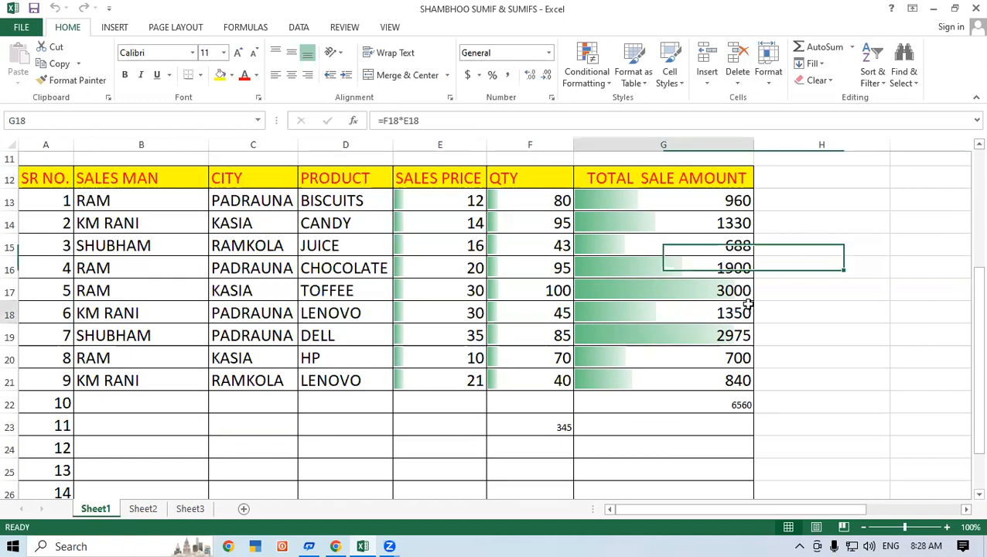
pyautogui.scroll(-1, 776, 295)
pyautogui.scroll(-2, 776, 295)
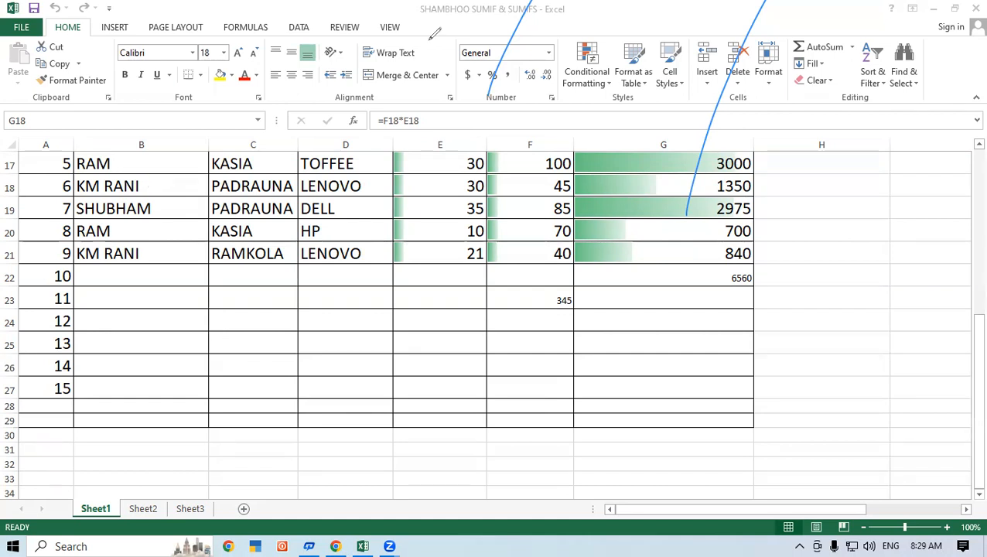
pyautogui.moveTo(689, 141); pyautogui.dragTo(429, 53)
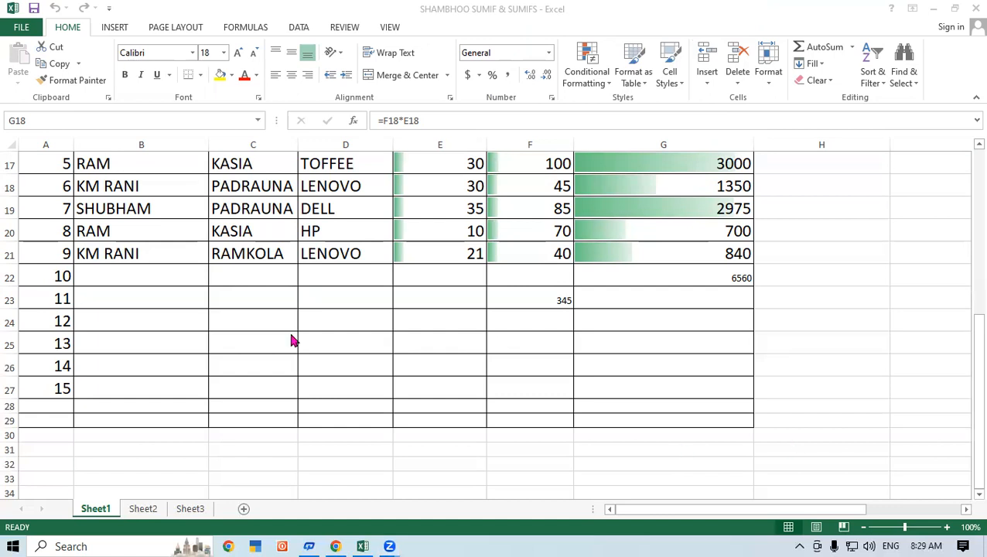
pyautogui.click(268, 316)
pyautogui.click(732, 292)
pyautogui.moveTo(968, 332); pyautogui.dragTo(965, 183)
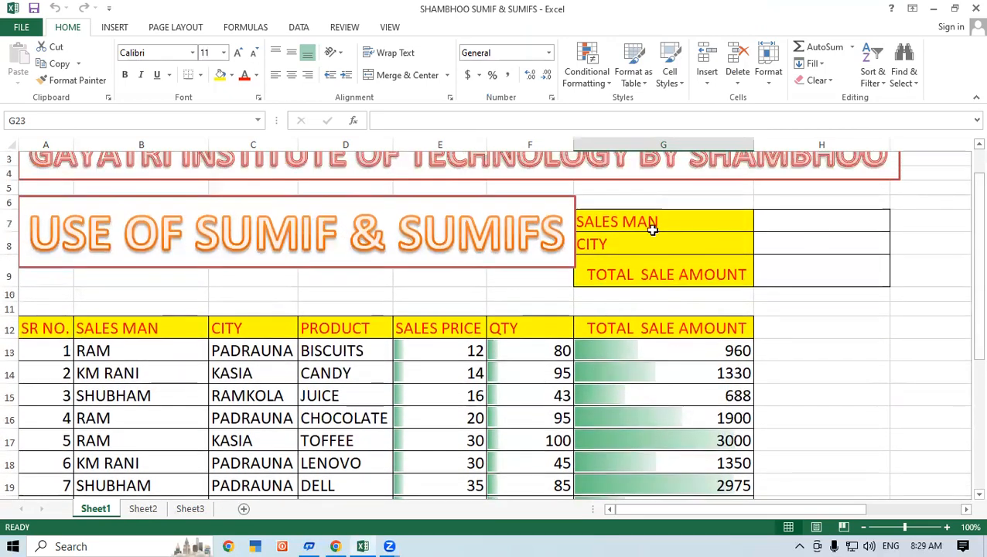
# - Copy the salesman's name from cell B13 into cell H7, beside the SALES MAN label of the summary box
pyautogui.click(613, 219)
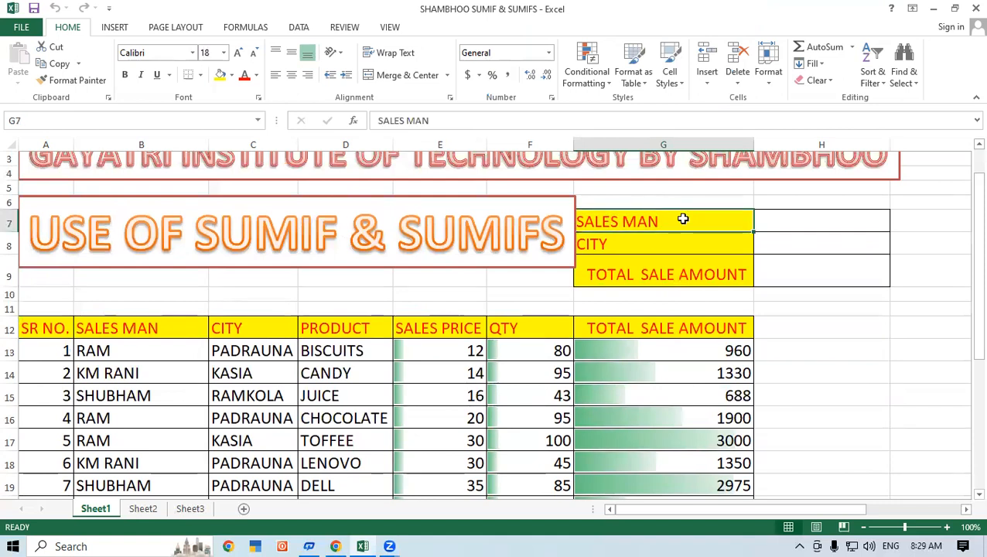
pyautogui.click(611, 242)
pyautogui.click(704, 274)
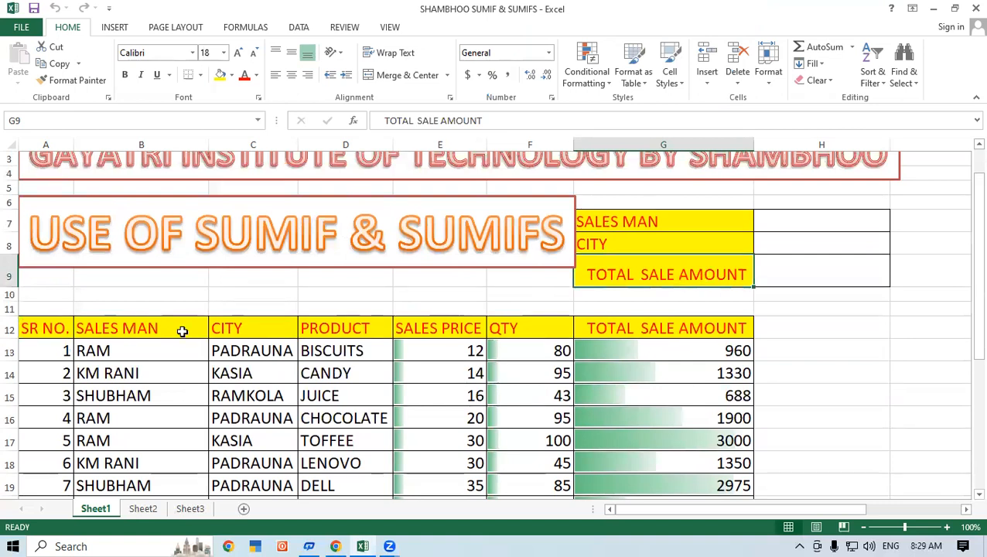
pyautogui.rightClick(114, 350)
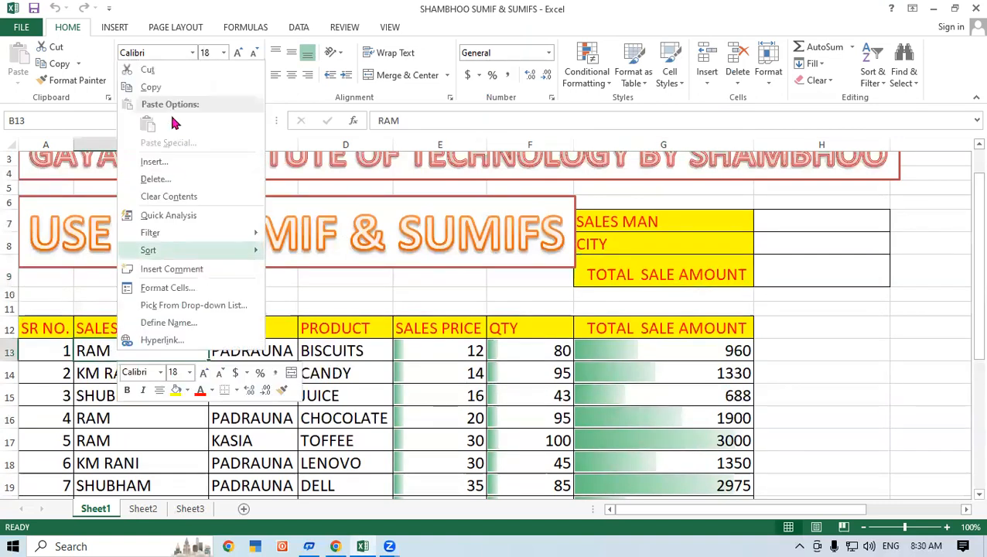
pyautogui.click(159, 94)
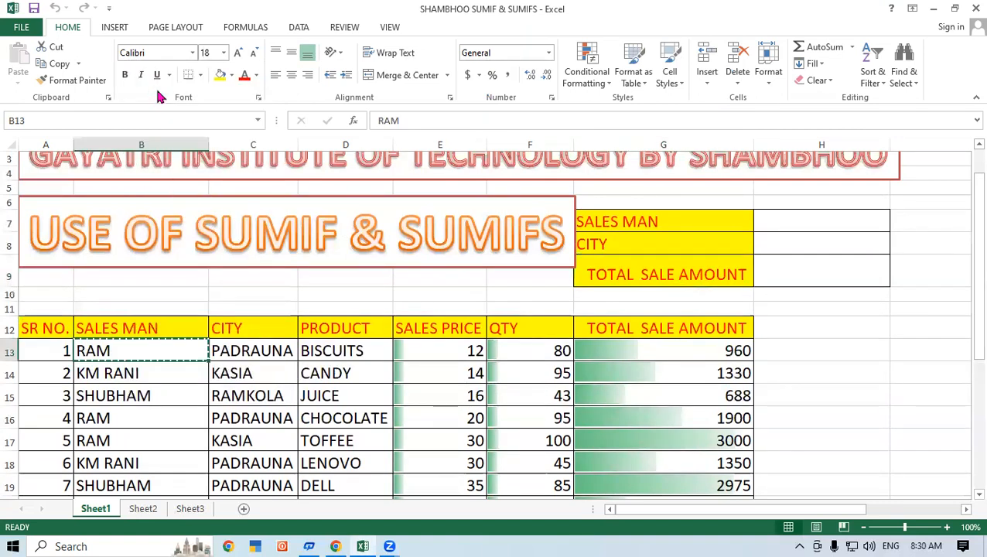
pyautogui.click(820, 224)
pyautogui.rightClick(820, 225)
pyautogui.click(850, 286)
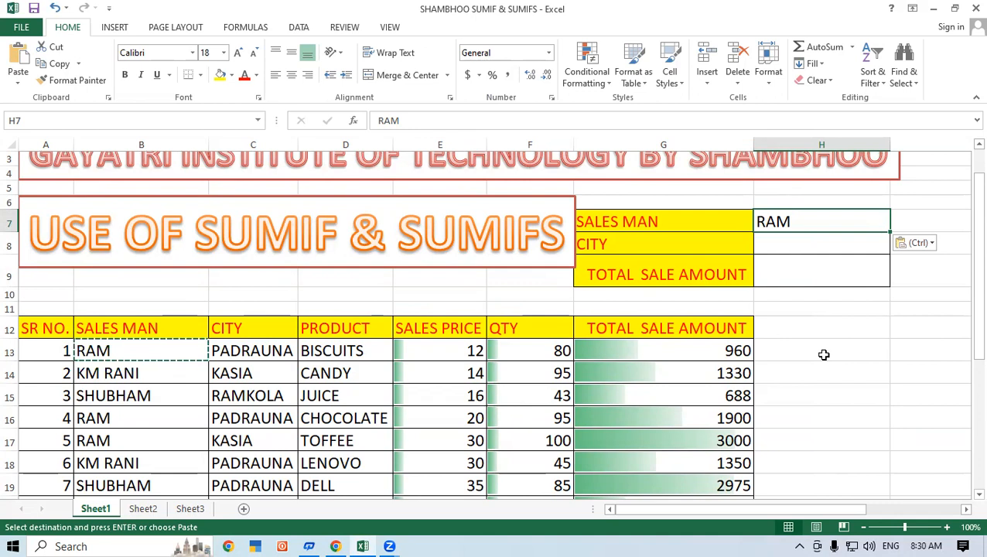
# - Enter the formula =G13+G16+G17+G20 in cell H13 to add the first salesman's sale amounts
pyautogui.click(825, 354)
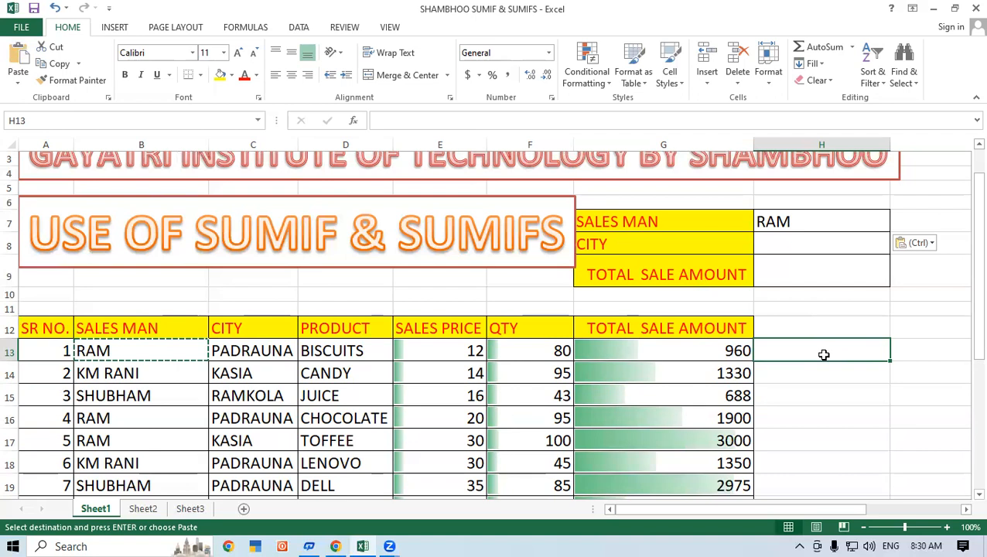
pyautogui.write('=')
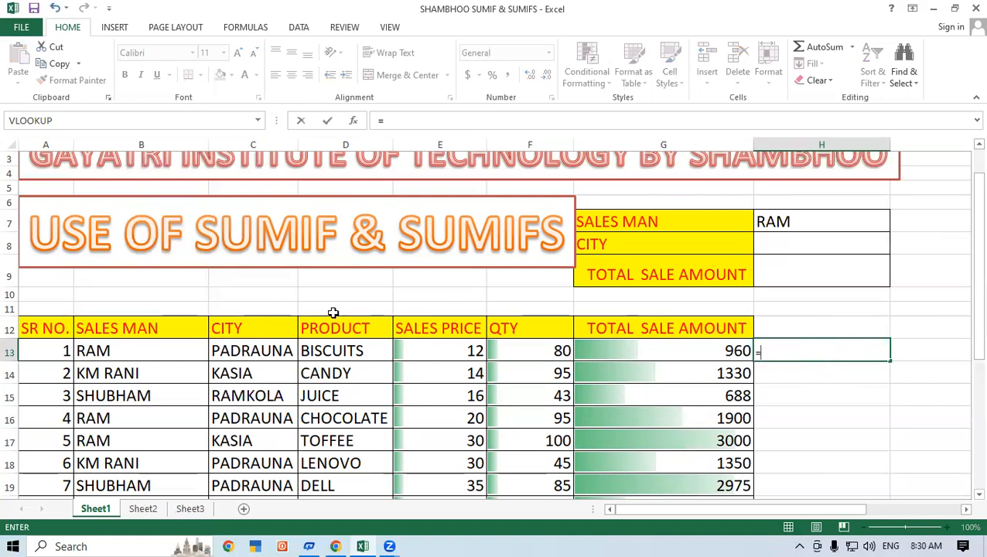
pyautogui.click(673, 355)
pyautogui.write('+')
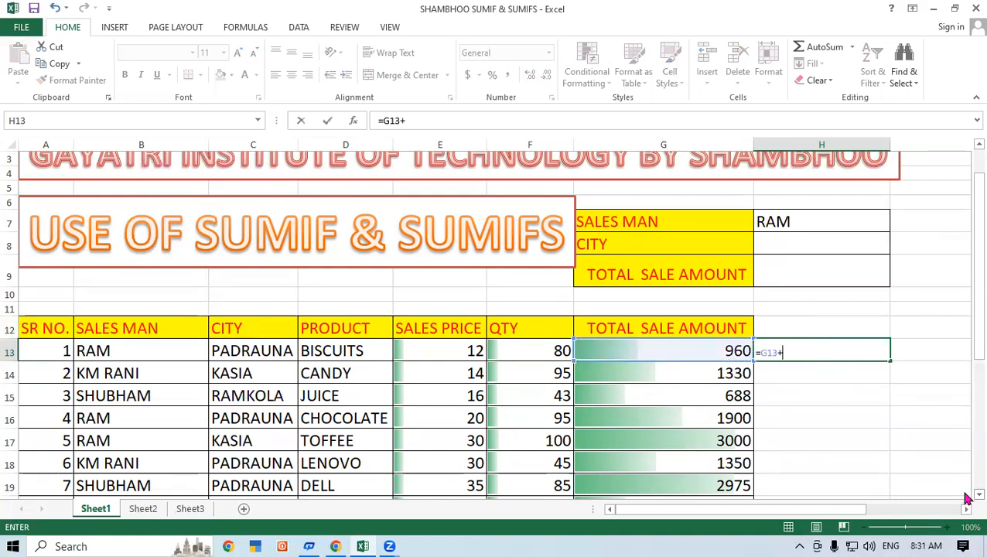
pyautogui.scroll(-1, 966, 499)
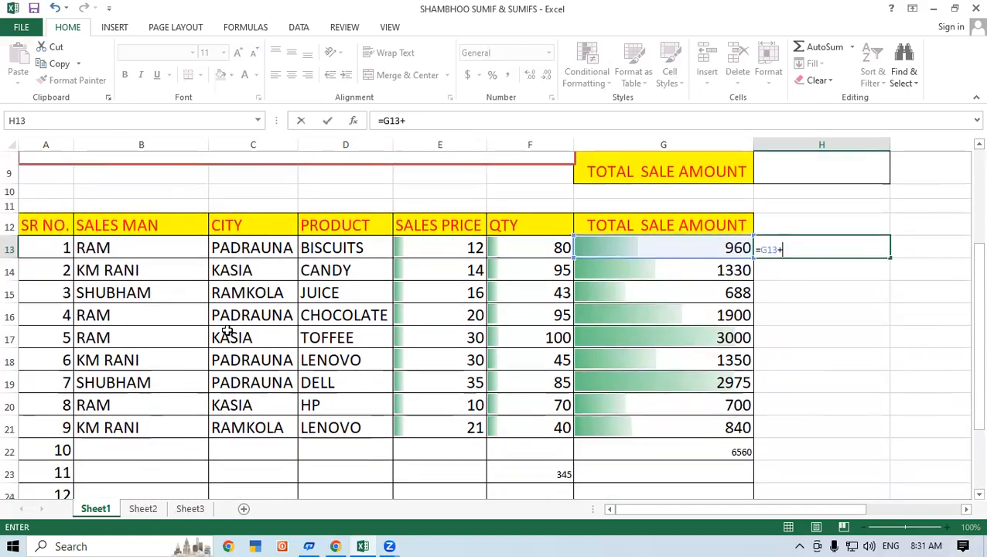
pyautogui.click(733, 314)
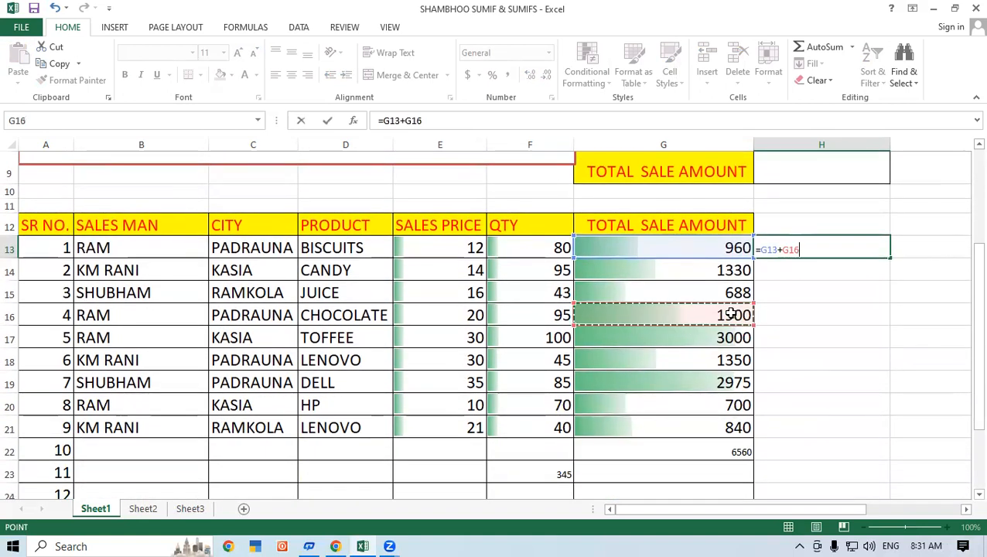
pyautogui.write('+')
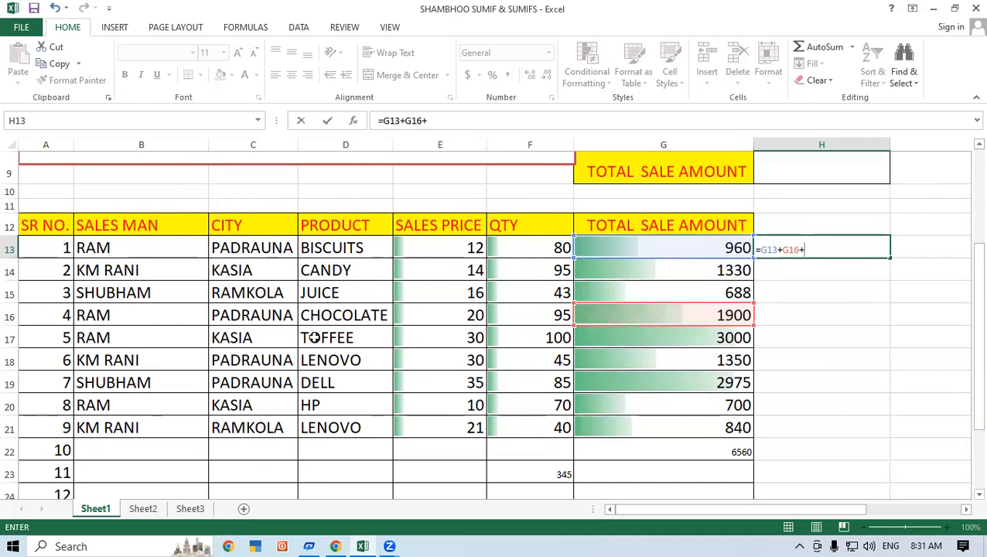
pyautogui.click(666, 335)
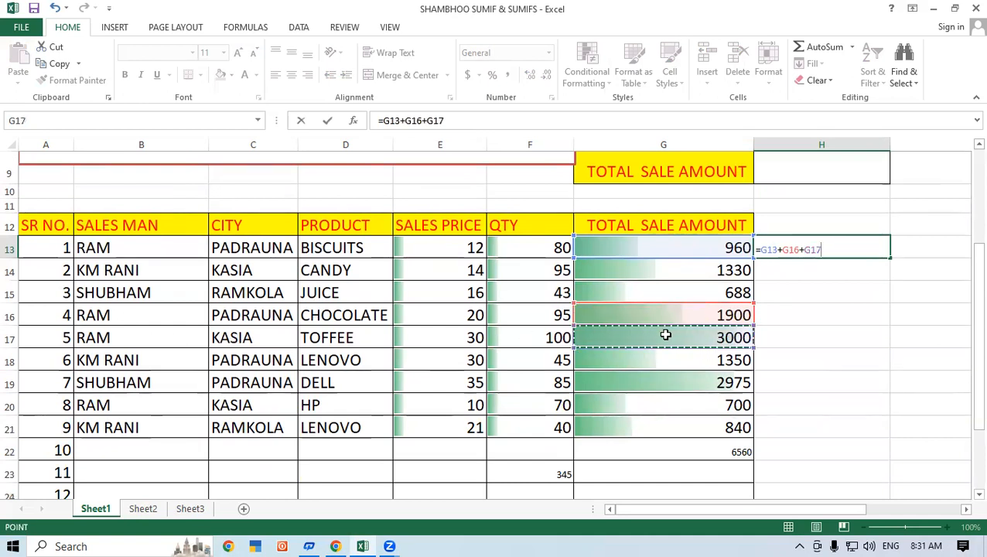
pyautogui.write('+')
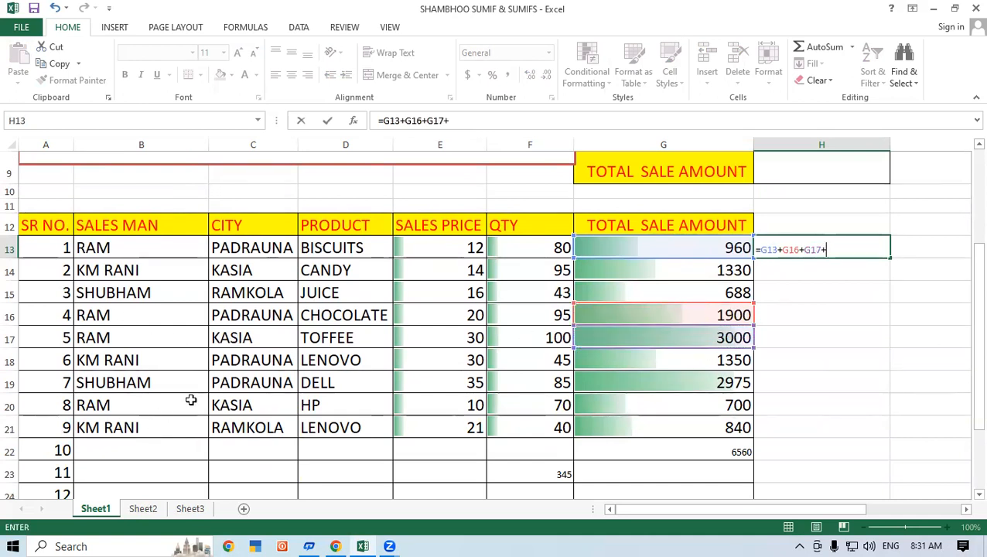
pyautogui.click(717, 407)
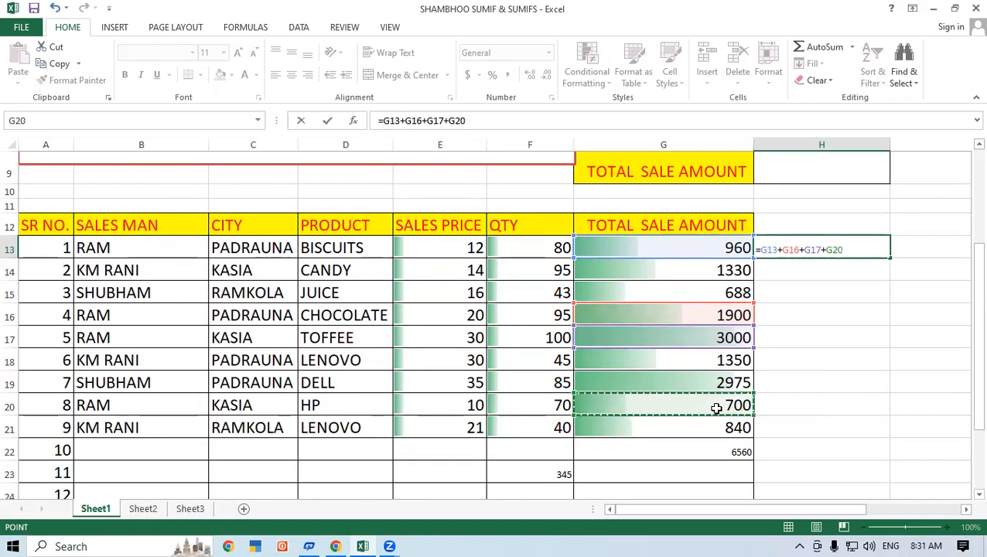
pyautogui.press('Return')
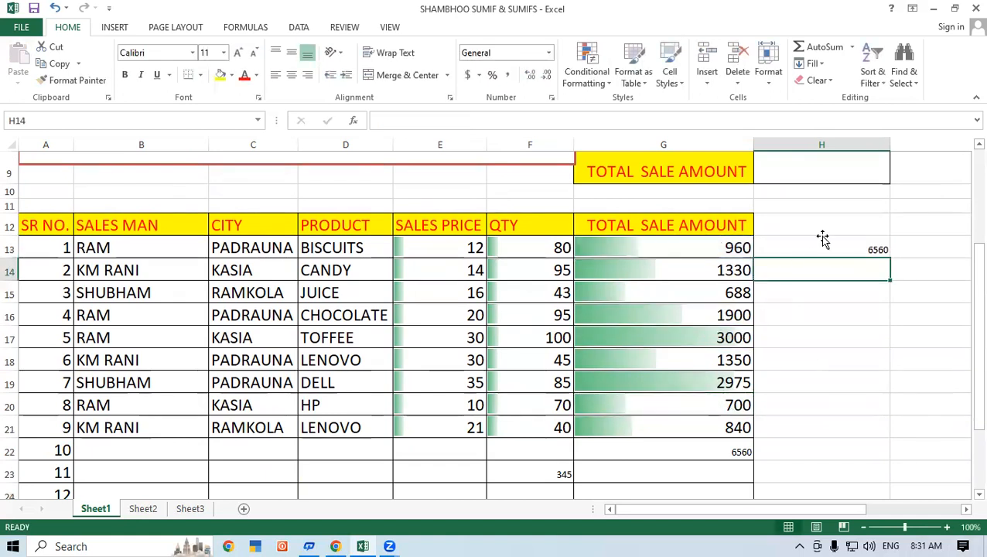
# - Format the total in cell H13 as bold with font size 20
pyautogui.click(821, 244)
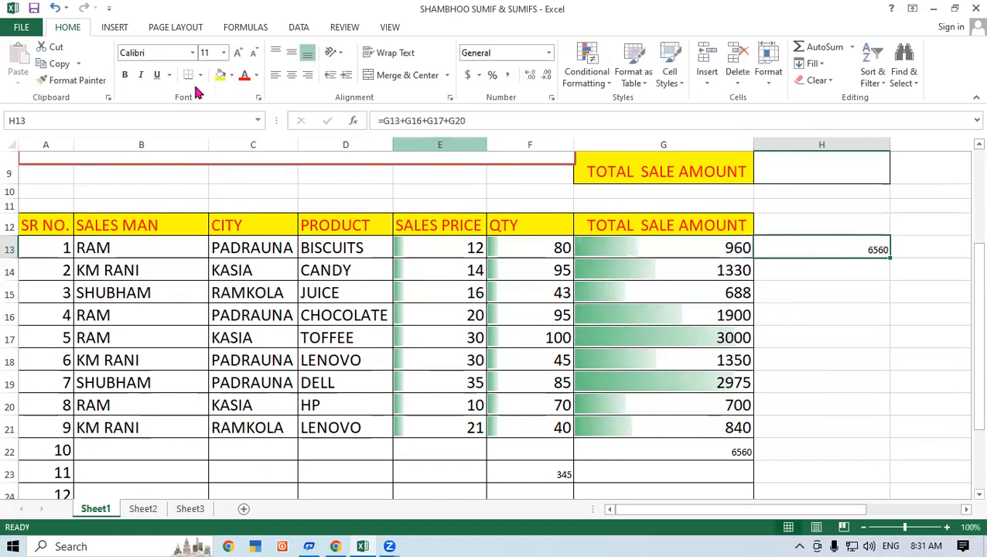
pyautogui.click(238, 53)
pyautogui.click(238, 52)
pyautogui.click(239, 53)
pyautogui.click(238, 52)
pyautogui.click(239, 53)
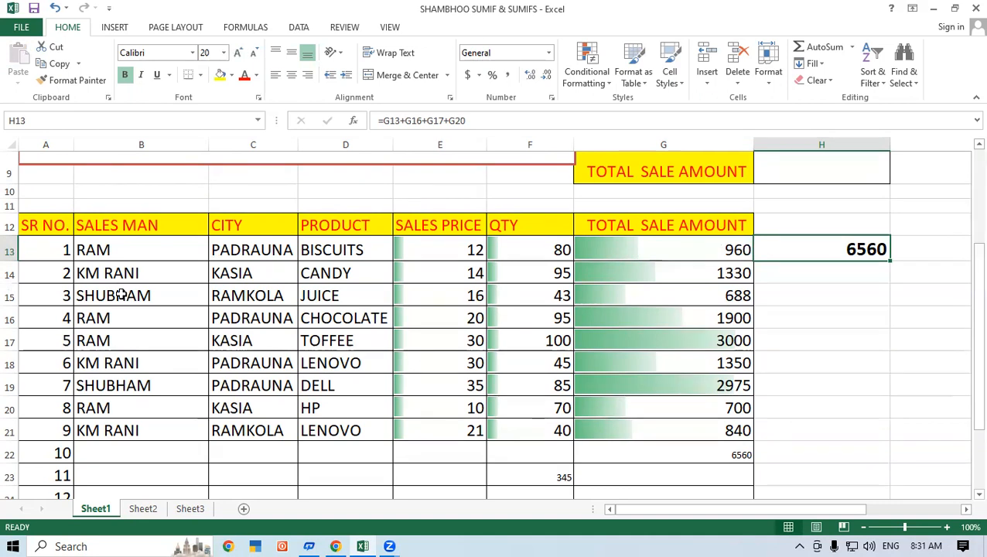
# - Enter the formula =SUM(G15,G19) in cell H14 to total the sale amounts of the salesman in row 15
pyautogui.click(845, 276)
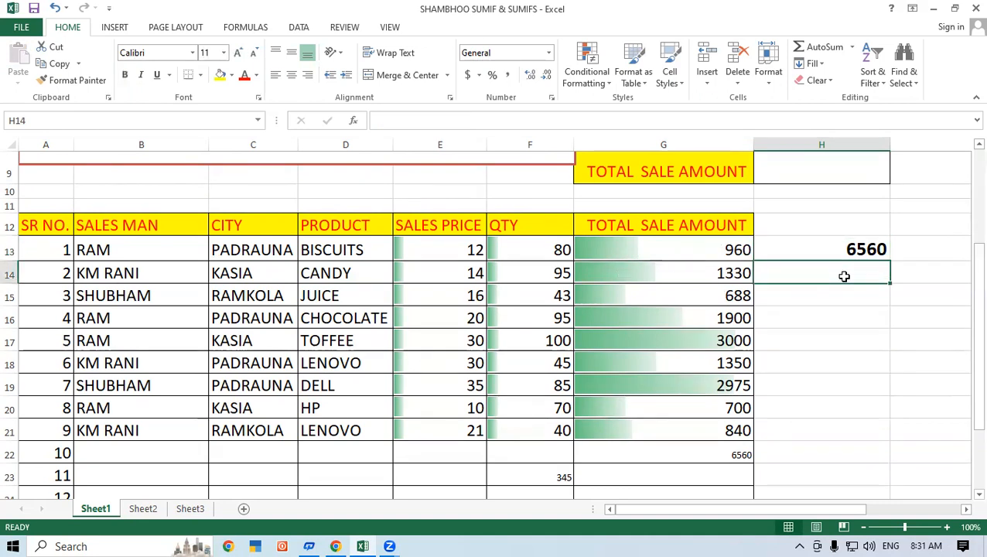
pyautogui.write('=')
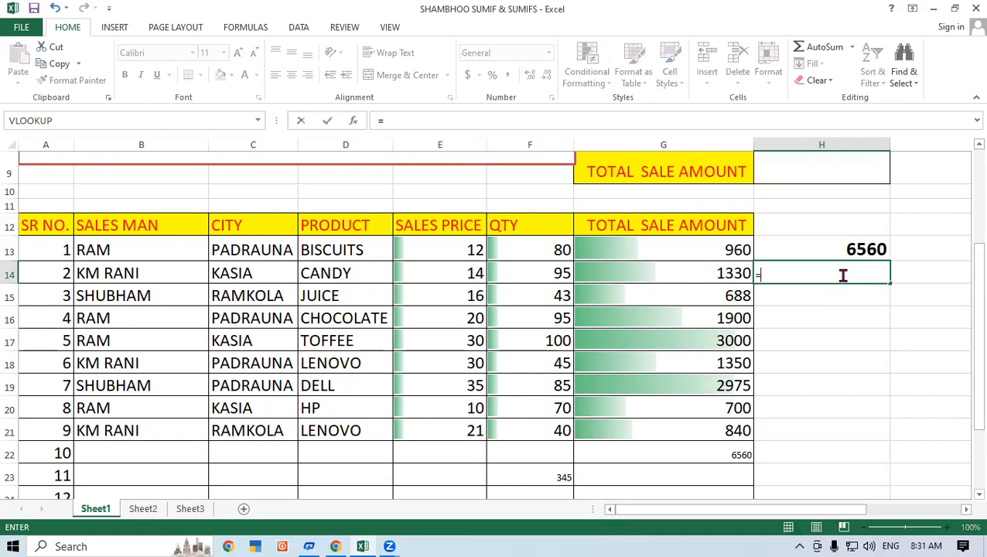
pyautogui.write('sum(')
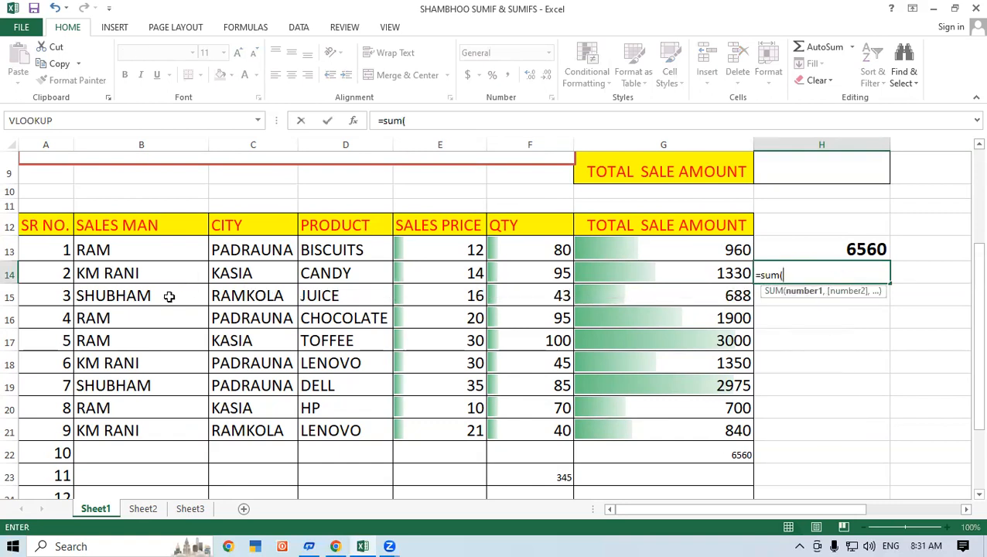
pyautogui.click(684, 297)
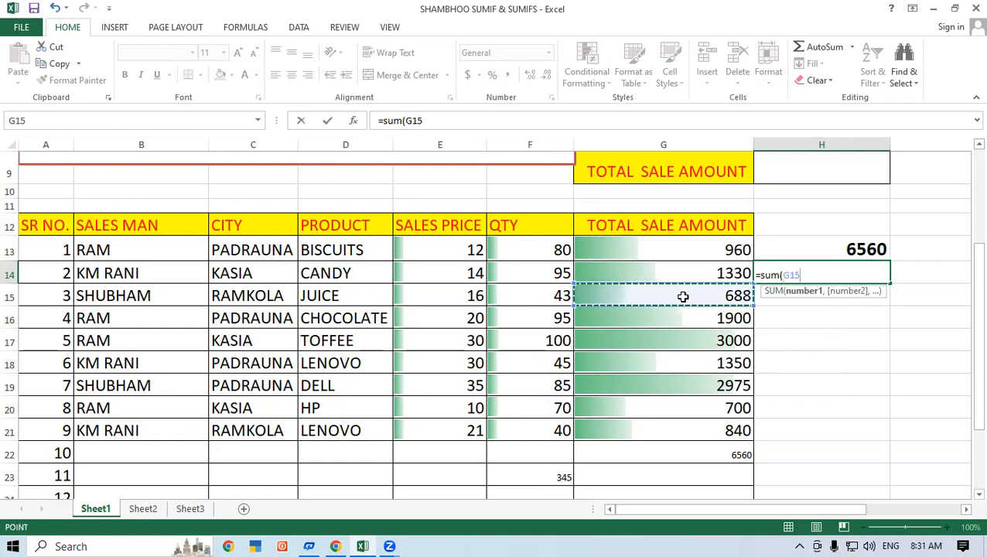
pyautogui.write(',')
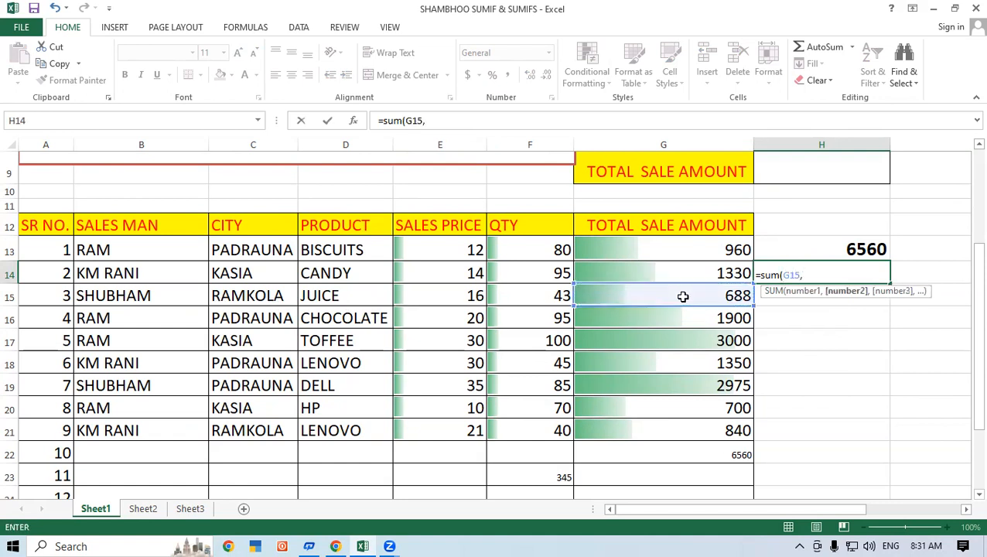
pyautogui.click(679, 386)
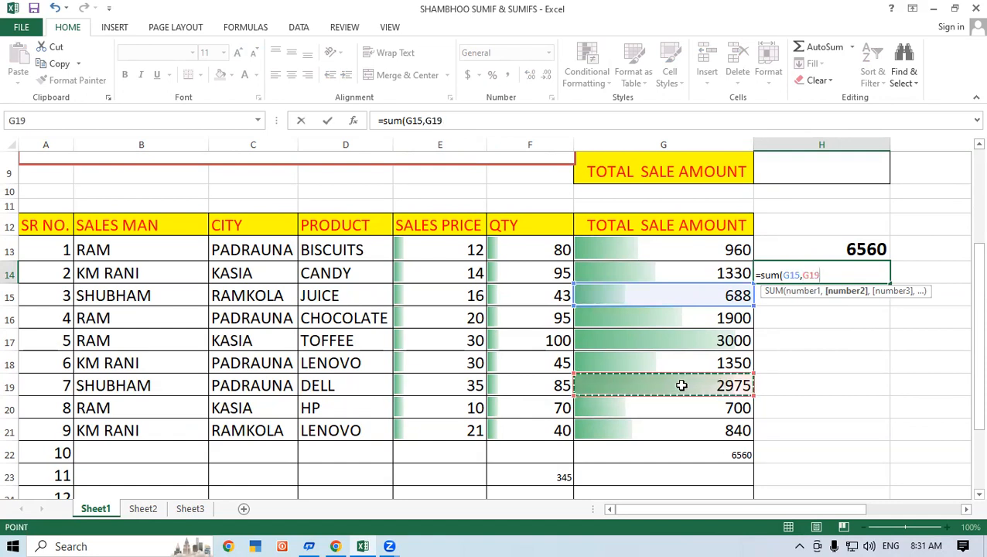
pyautogui.write(')')
pyautogui.press('Return')
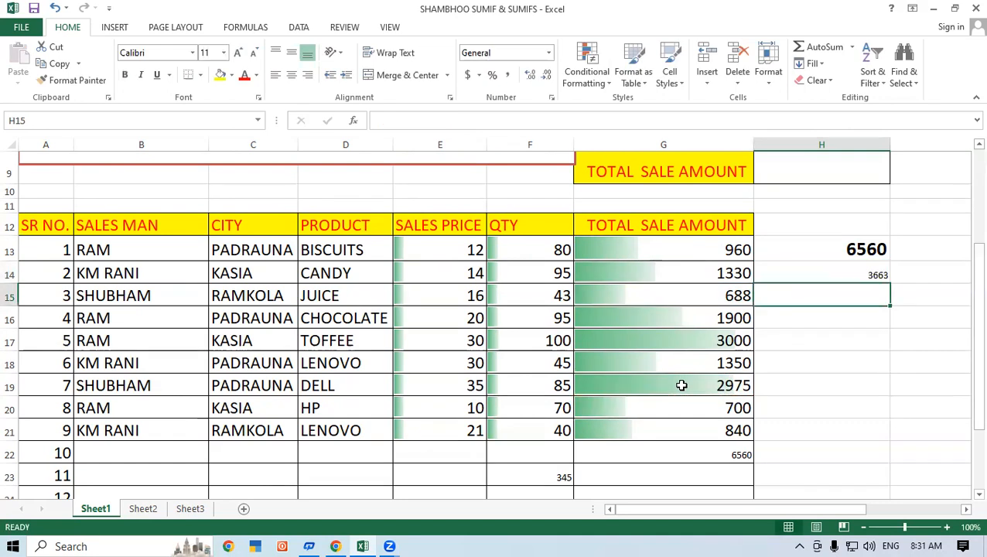
# - Make the total in cell H14 bold and enlarge its font size to 20
pyautogui.click(819, 269)
pyautogui.click(125, 74)
pyautogui.click(237, 54)
pyautogui.click(237, 54)
pyautogui.click(237, 55)
pyautogui.click(237, 55)
pyautogui.click(237, 54)
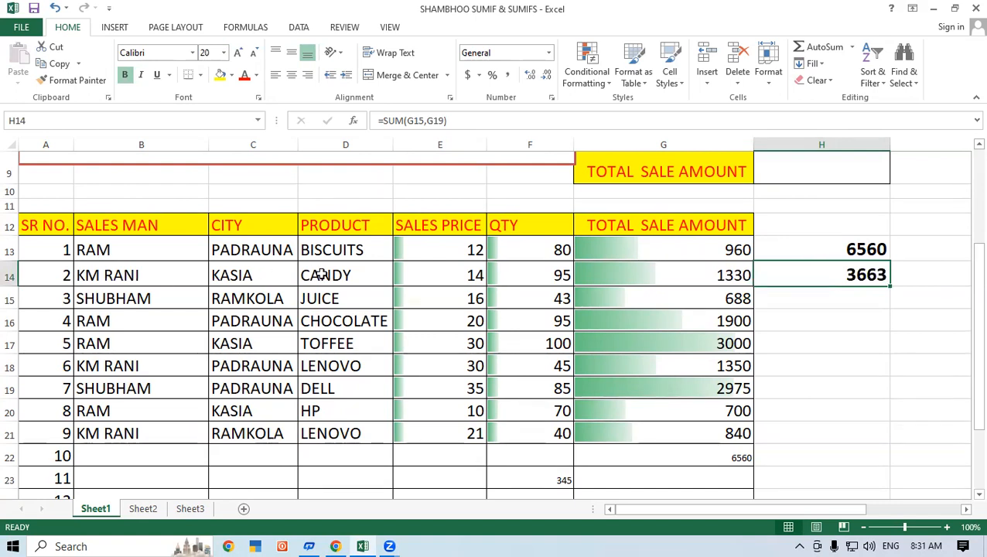
pyautogui.moveTo(979, 292); pyautogui.dragTo(979, 220)
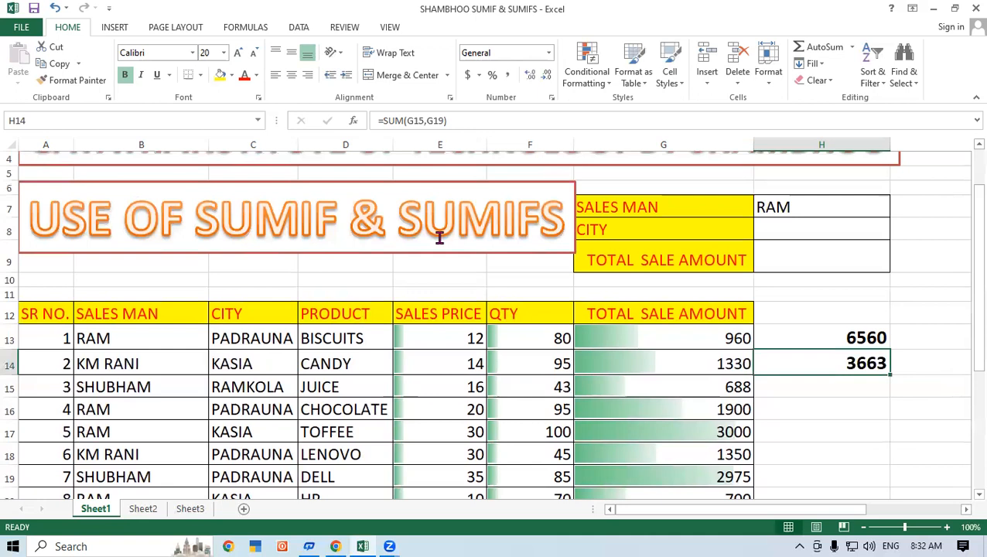
pyautogui.click(805, 207)
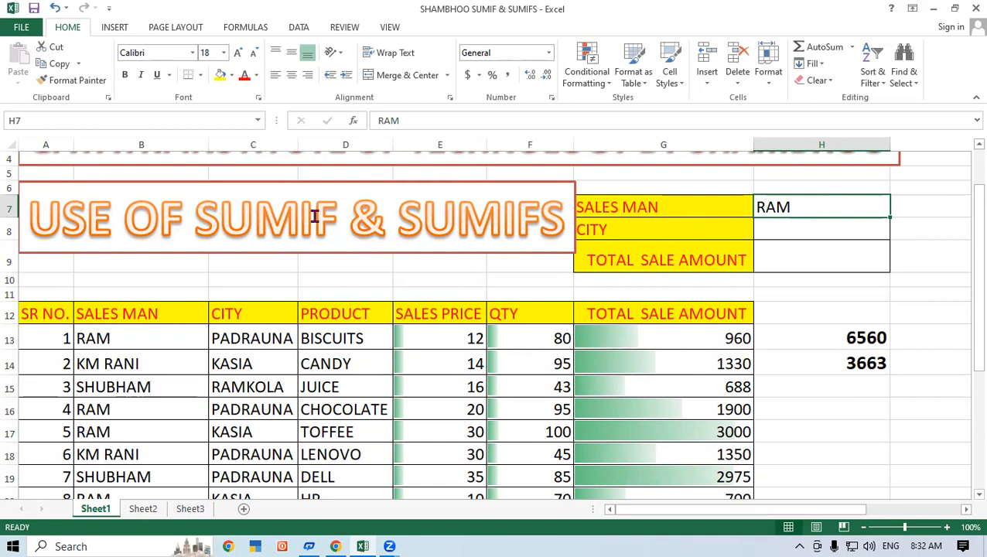
pyautogui.moveTo(806, 329); pyautogui.dragTo(824, 359)
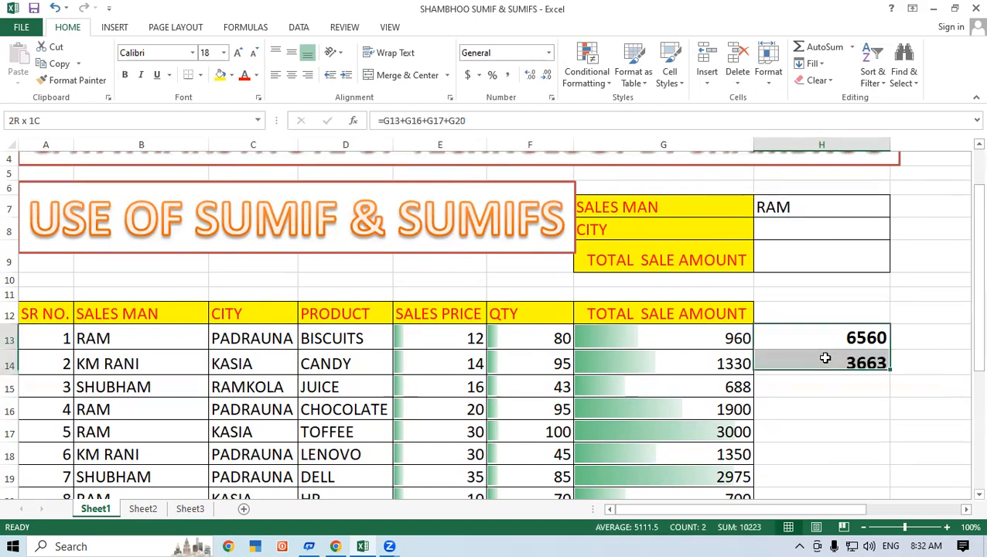
pyautogui.click(898, 337)
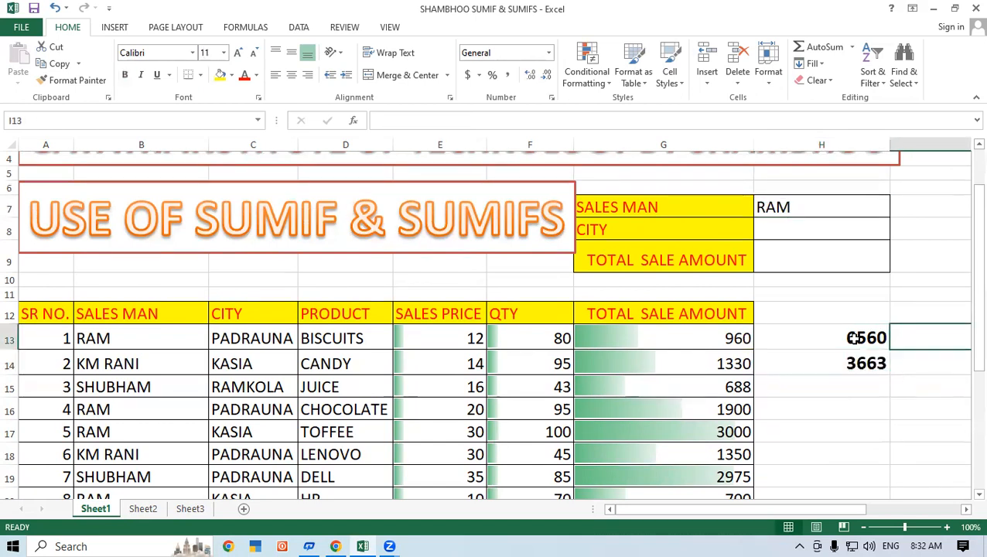
pyautogui.click(917, 365)
pyautogui.click(768, 209)
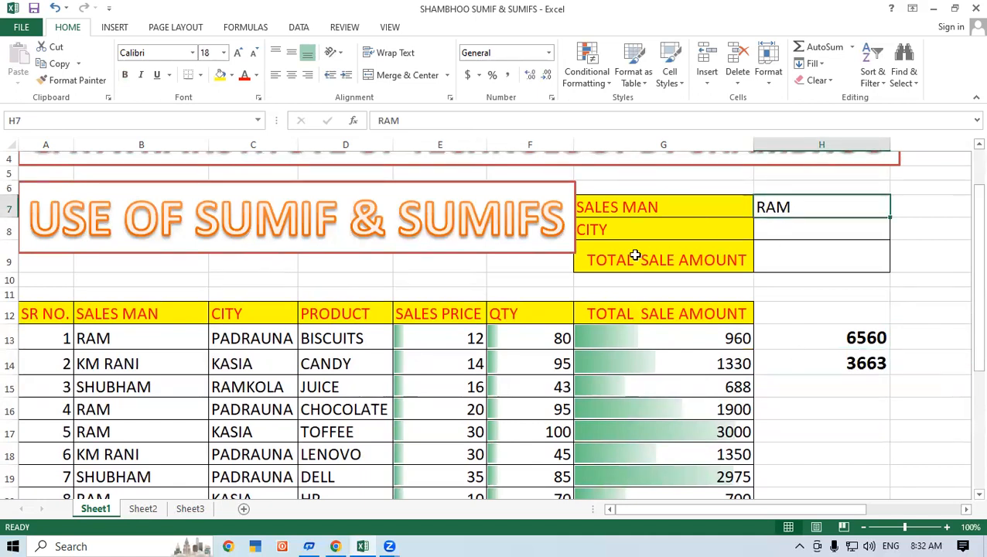
# - Enter the formula =SUMIF(B12:B21,H7,G12:G21) in cell H9 to total the sale amounts of the salesman in H7
pyautogui.click(792, 258)
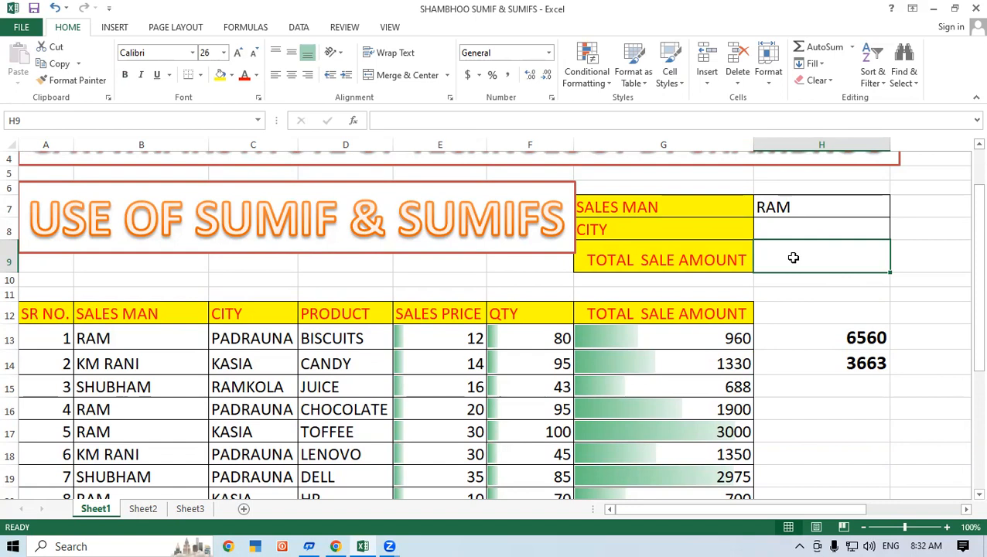
pyautogui.write('=')
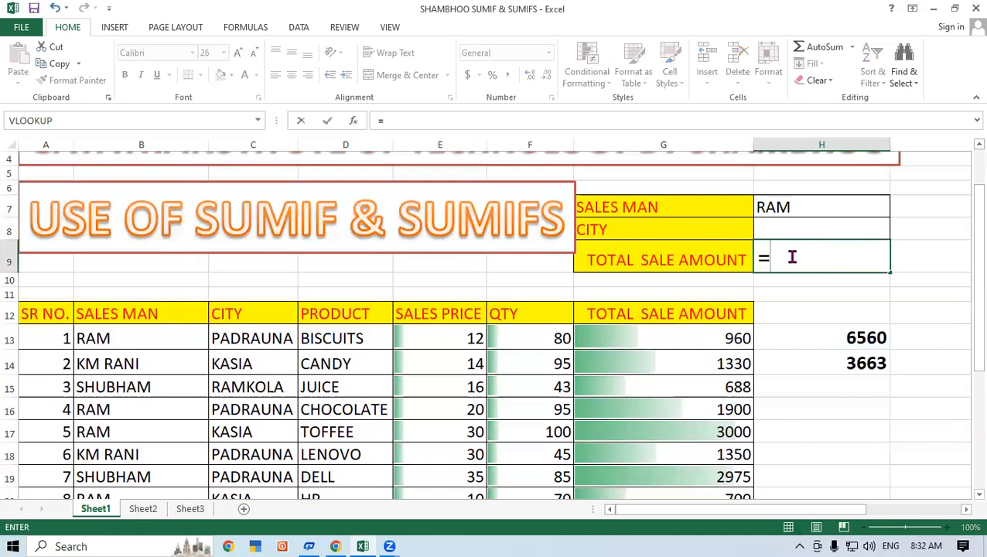
pyautogui.write('sumif')
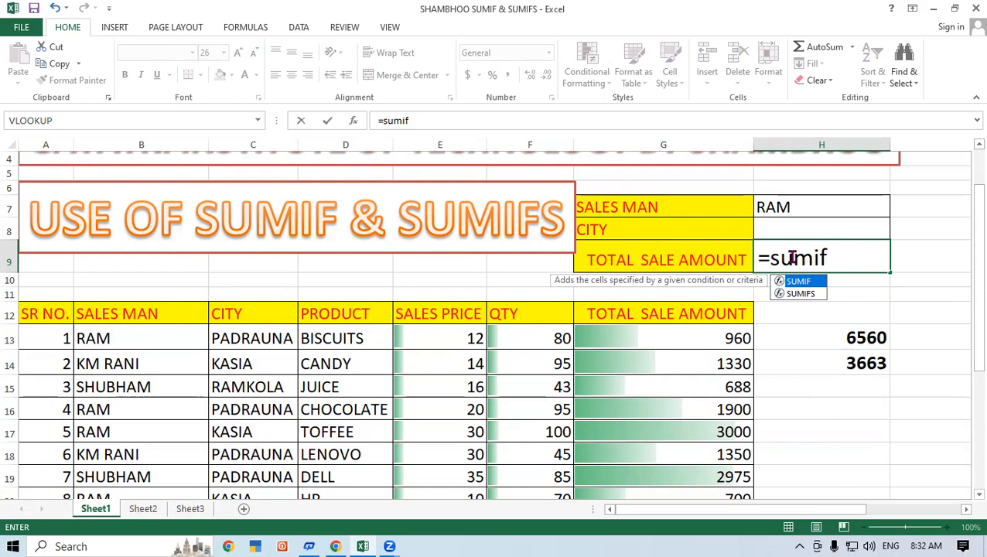
pyautogui.write('(')
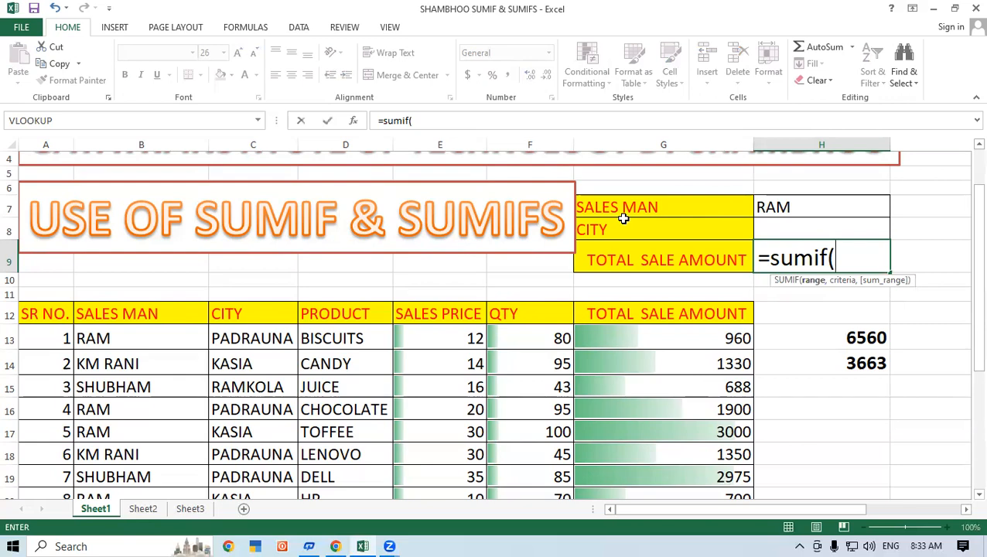
pyautogui.moveTo(120, 315); pyautogui.dragTo(160, 349)
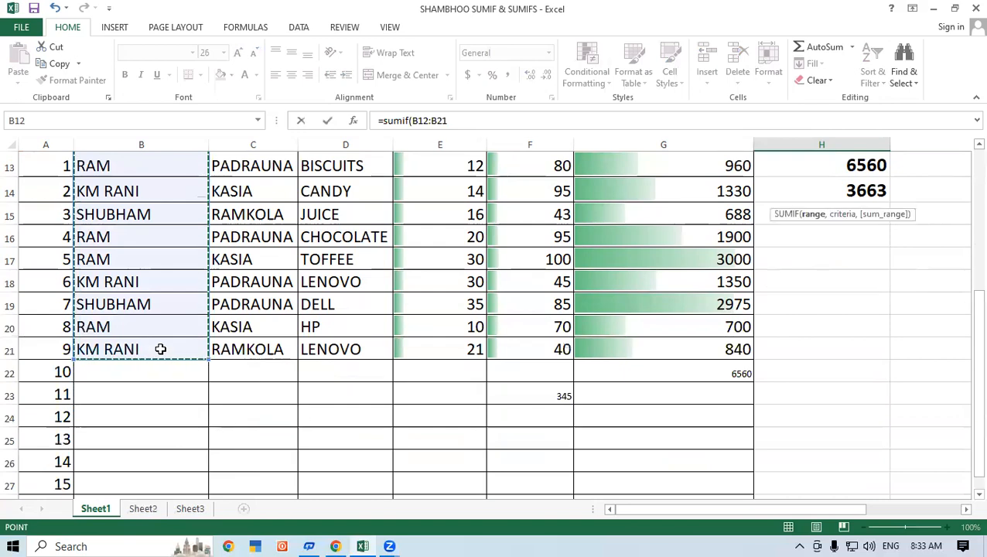
pyautogui.moveTo(965, 341); pyautogui.dragTo(966, 203)
pyautogui.write(',')
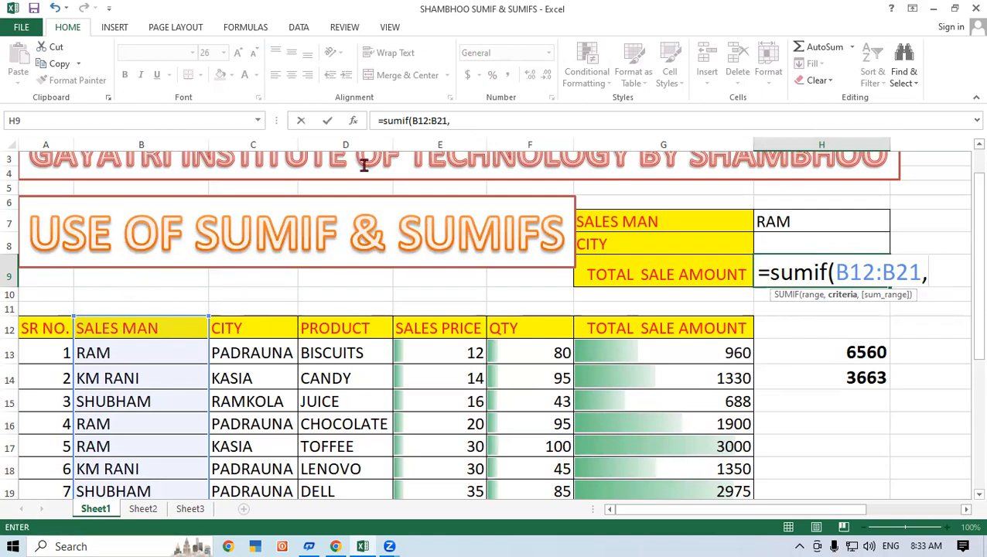
pyautogui.click(799, 220)
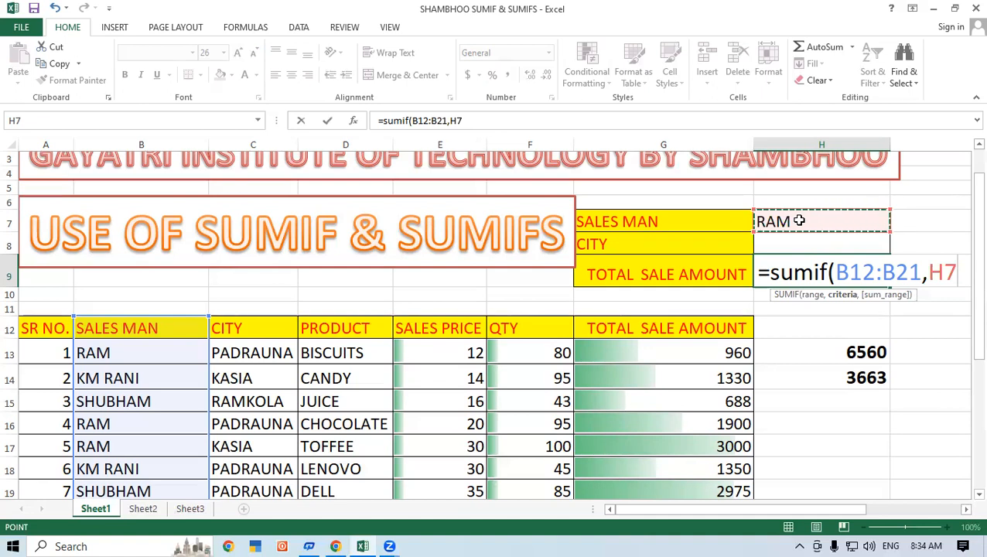
pyautogui.write(',')
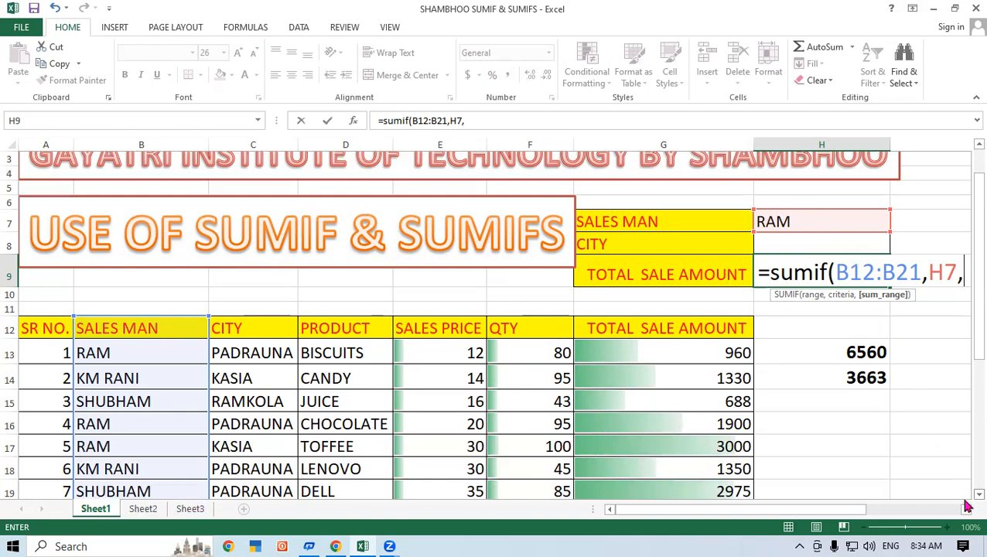
pyautogui.scroll(-2, 966, 499)
pyautogui.scroll(-1, 967, 506)
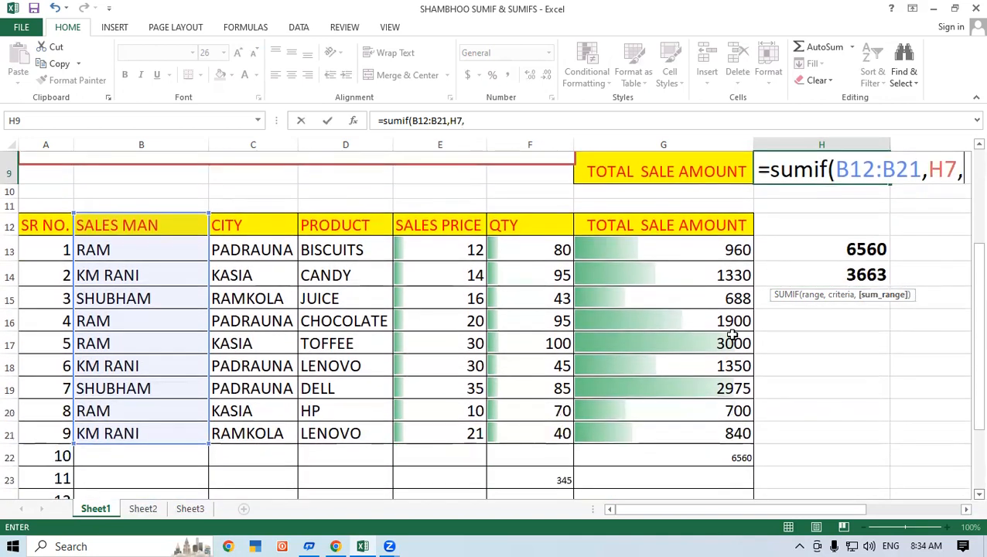
pyautogui.moveTo(668, 232); pyautogui.dragTo(670, 426)
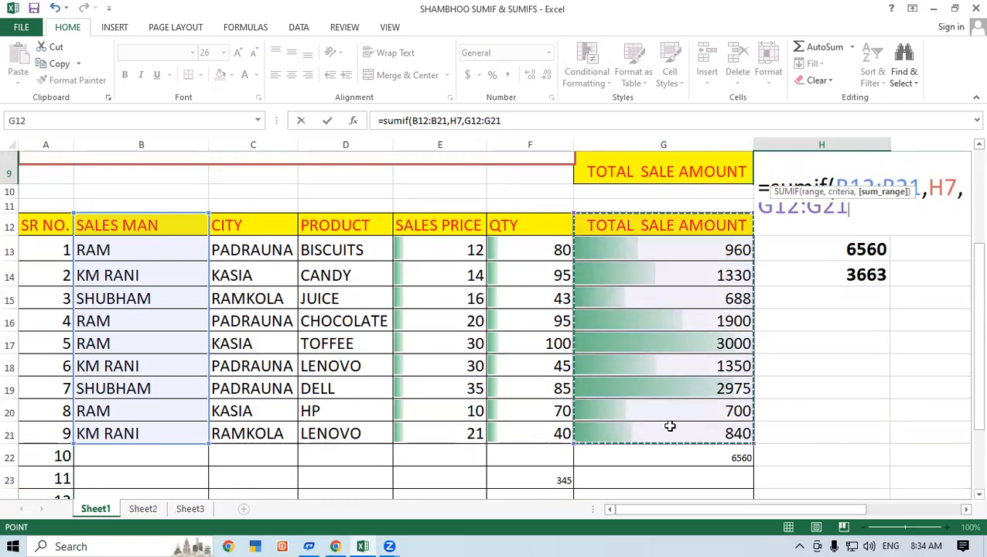
pyautogui.write(')')
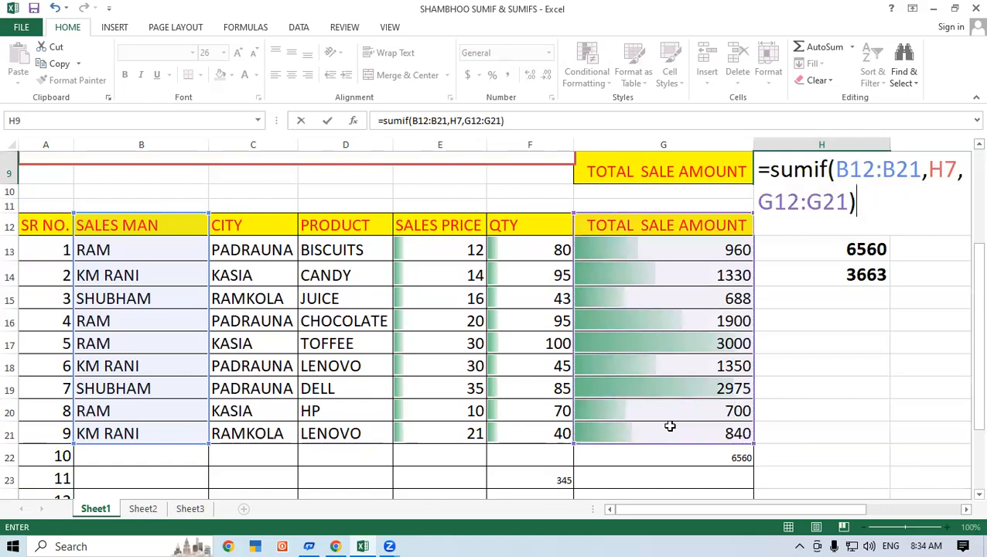
pyautogui.press('Return')
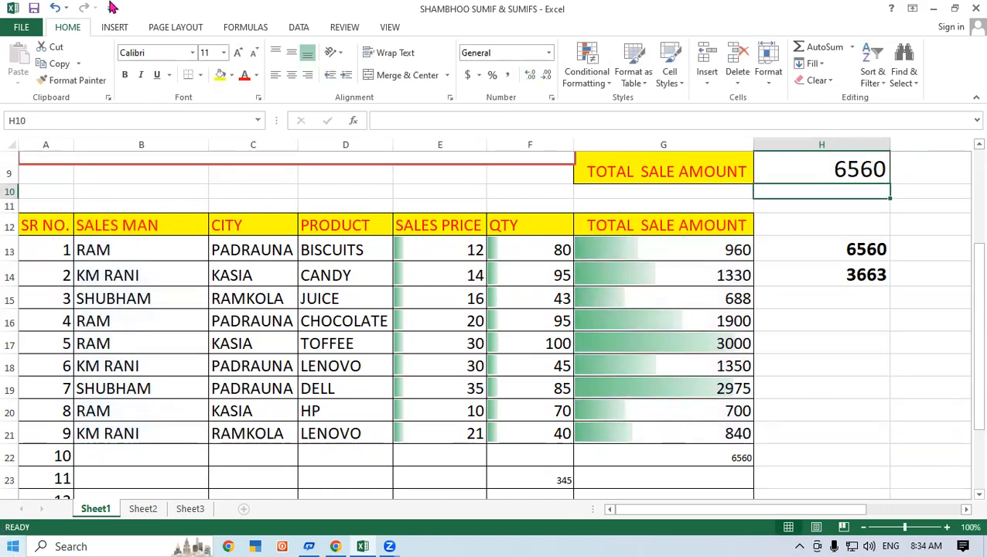
# - Change the salesman criterion in cell H7 to the name of the salesman in row 15
pyautogui.scroll(1, 966, 152)
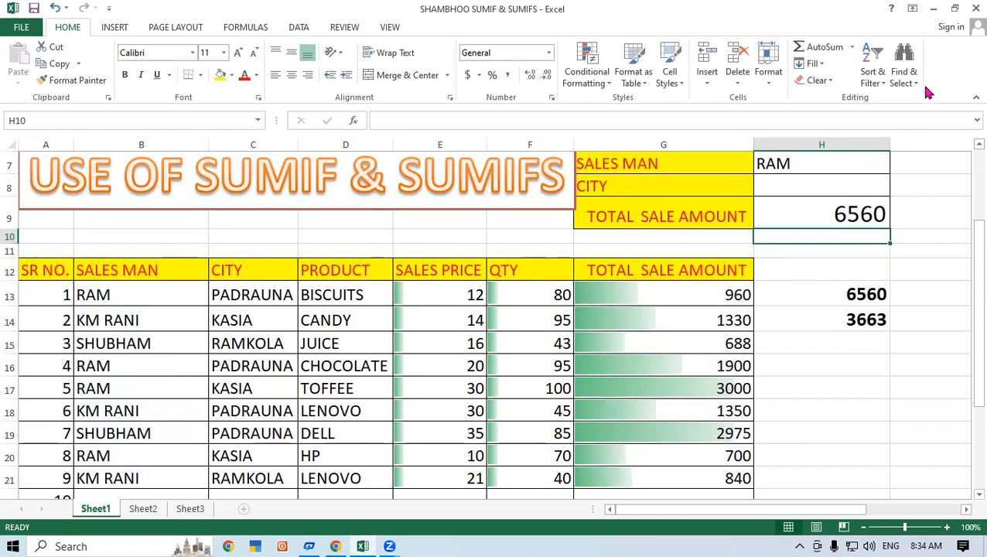
pyautogui.click(979, 145)
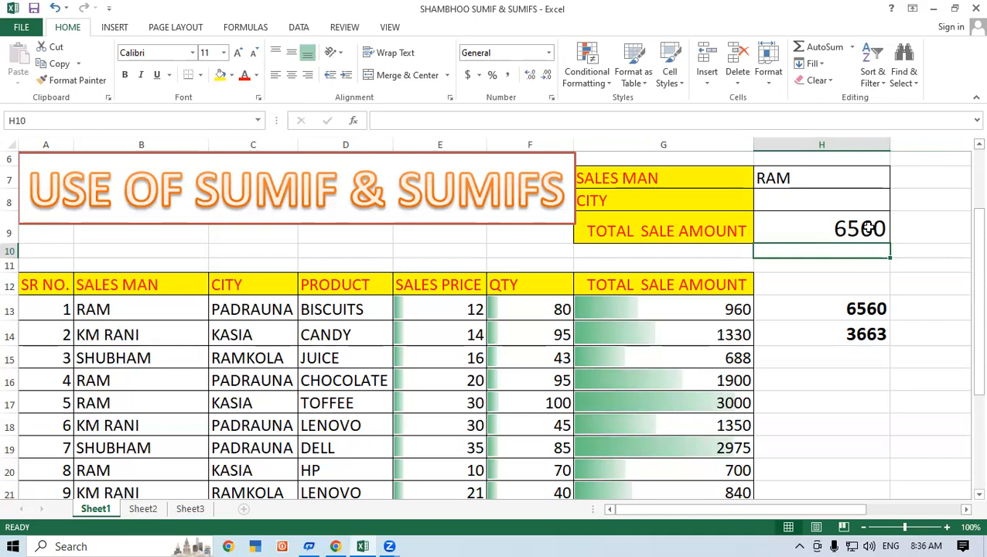
pyautogui.click(807, 178)
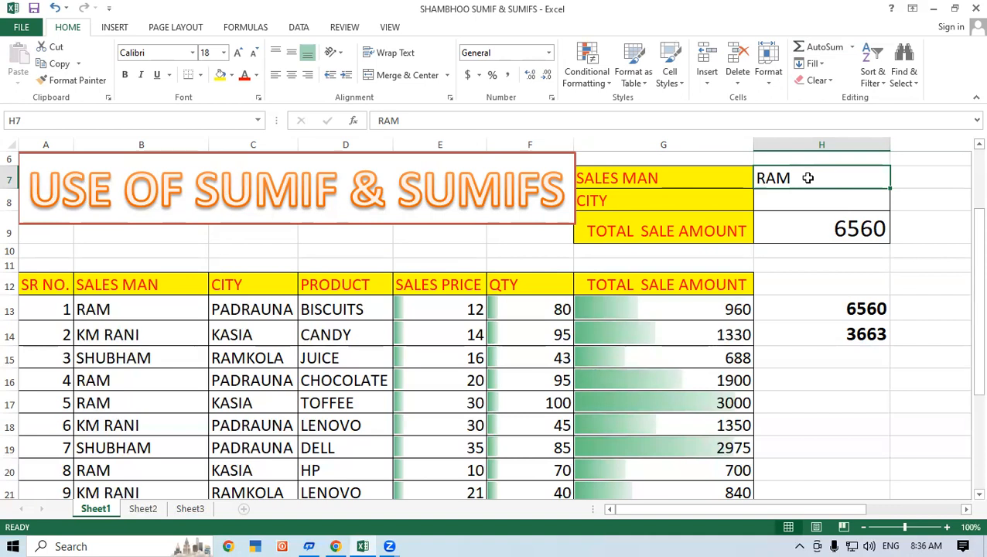
pyautogui.write('Shu')
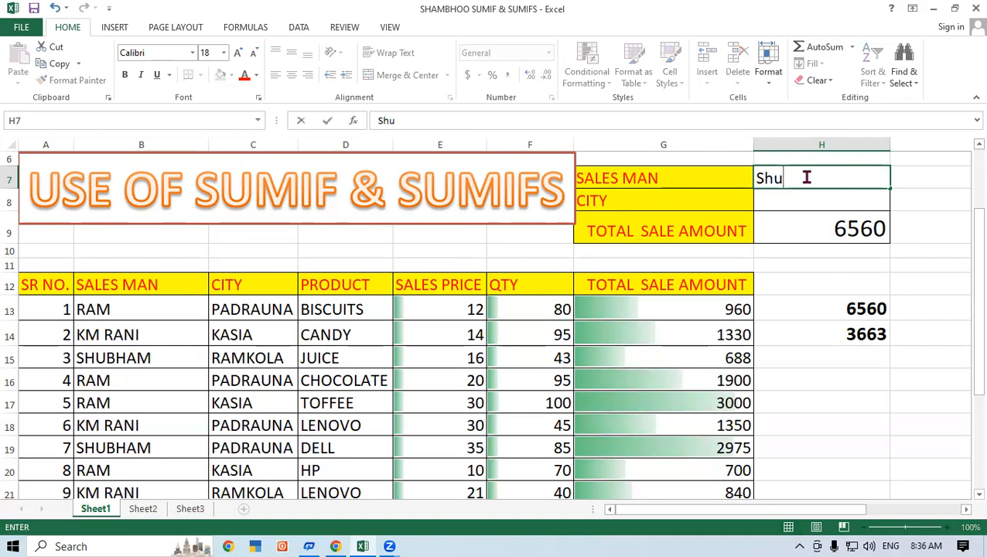
pyautogui.write('bham')
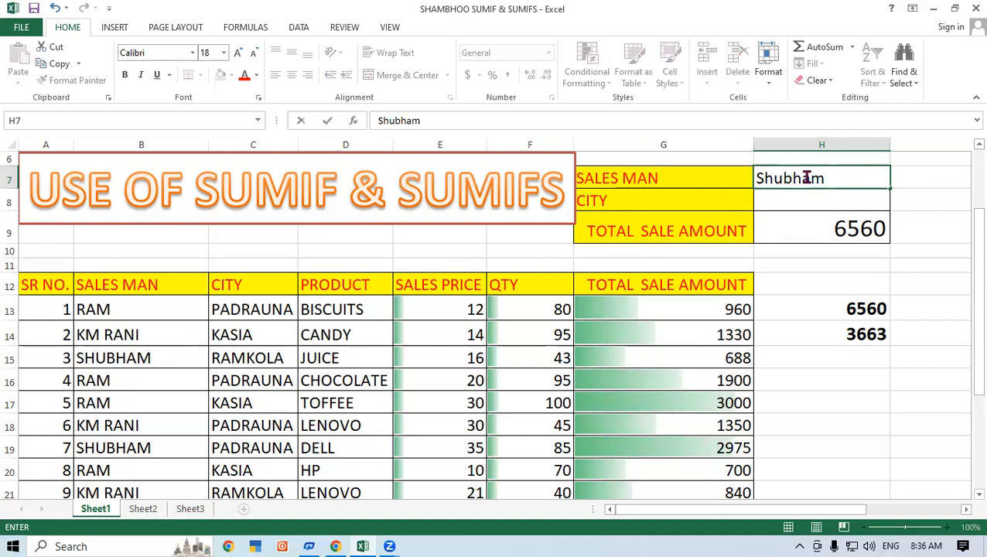
pyautogui.press('Return')
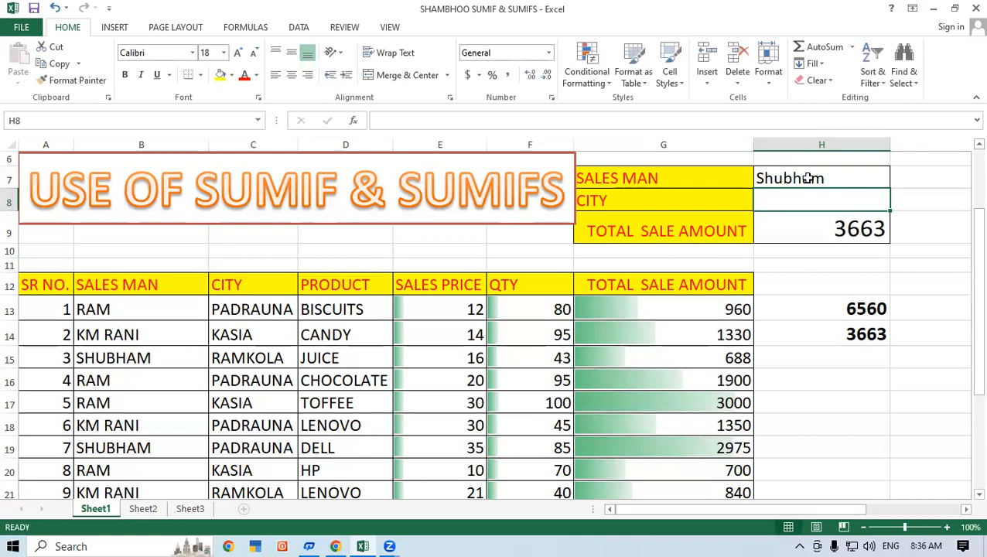
# - Replace the salesman criterion in cell H7 with the name of the salesman in row 14
pyautogui.click(811, 179)
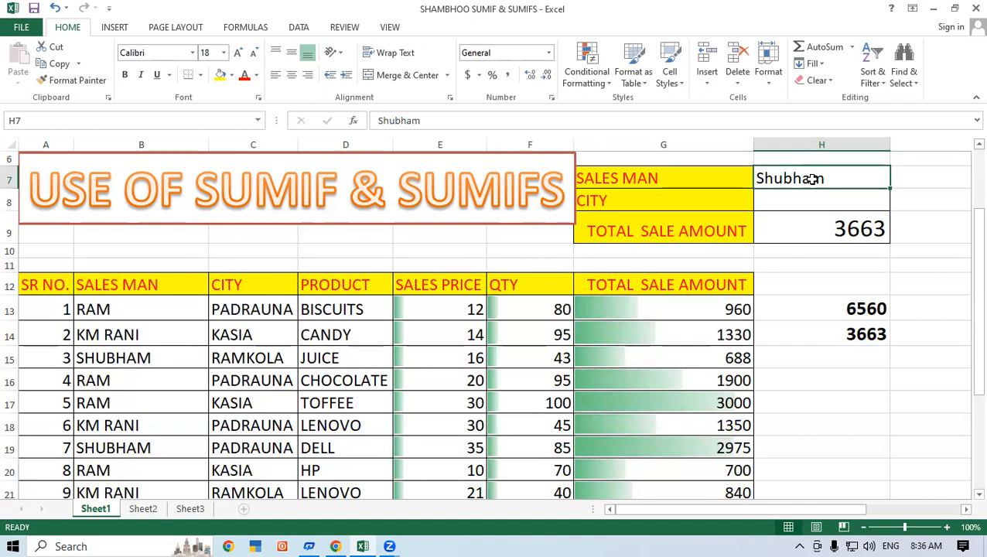
pyautogui.write('Km rani')
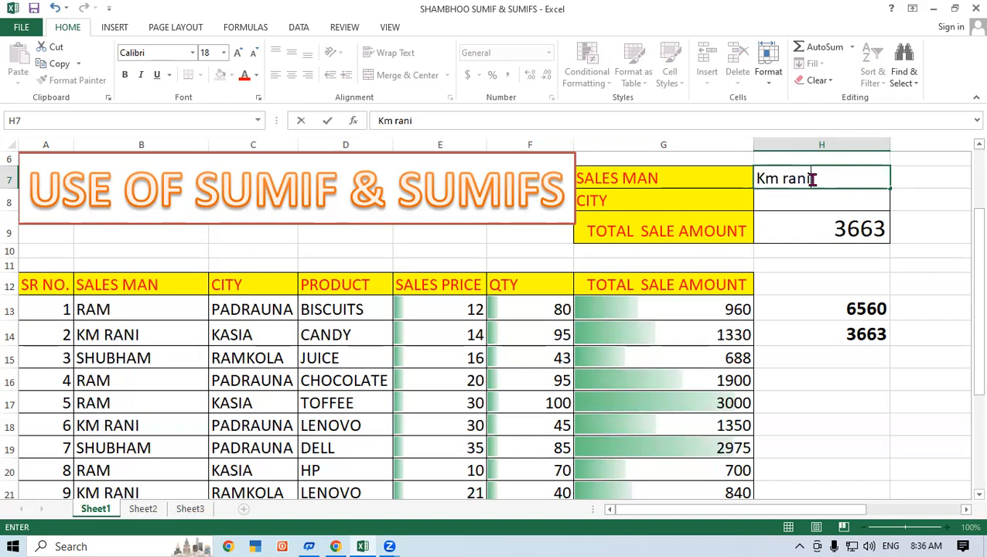
pyautogui.press('Return')
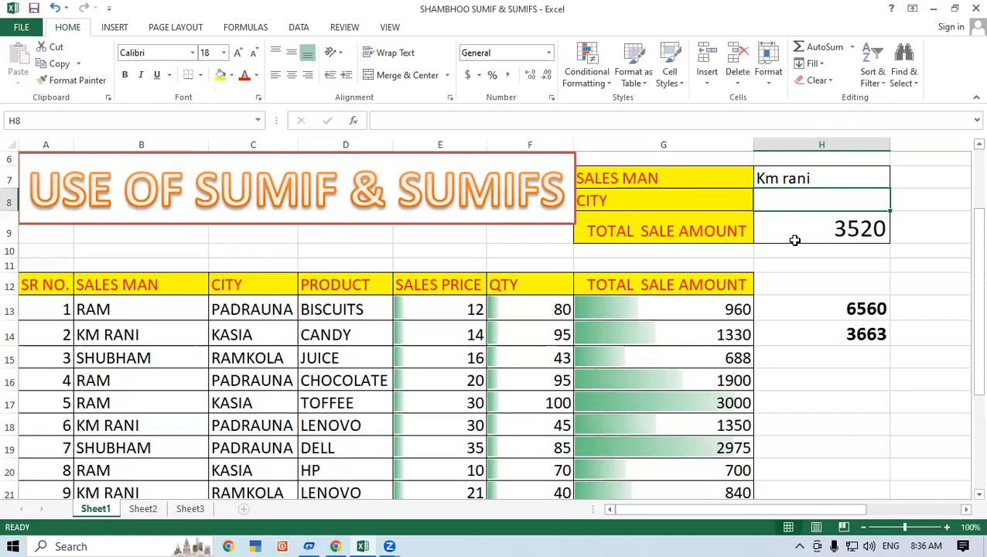
# - Set the city criterion in cell H8 to Padrauna for the SUMIFS total
pyautogui.click(805, 263)
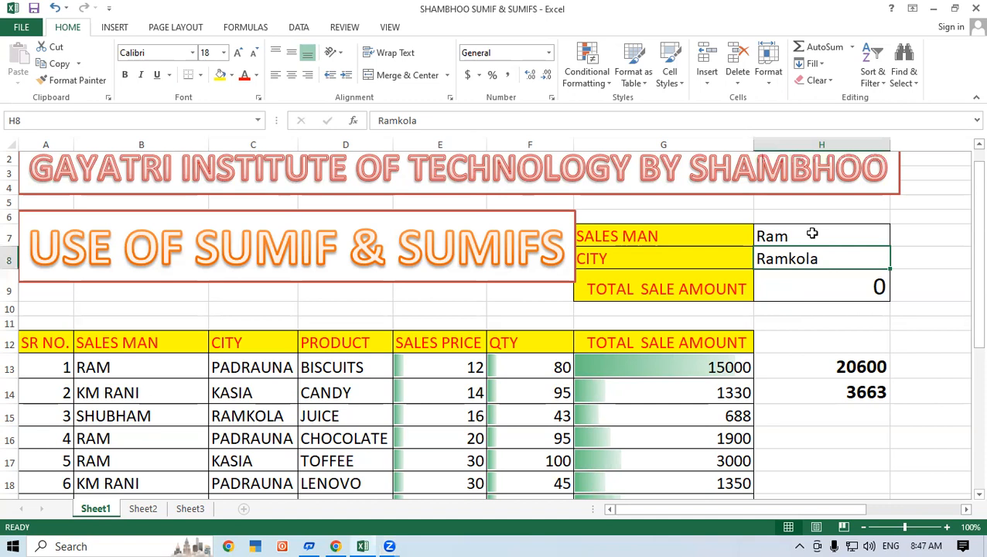
pyautogui.click(811, 232)
pyautogui.click(794, 238)
pyautogui.click(807, 258)
pyautogui.write('Padrauna')
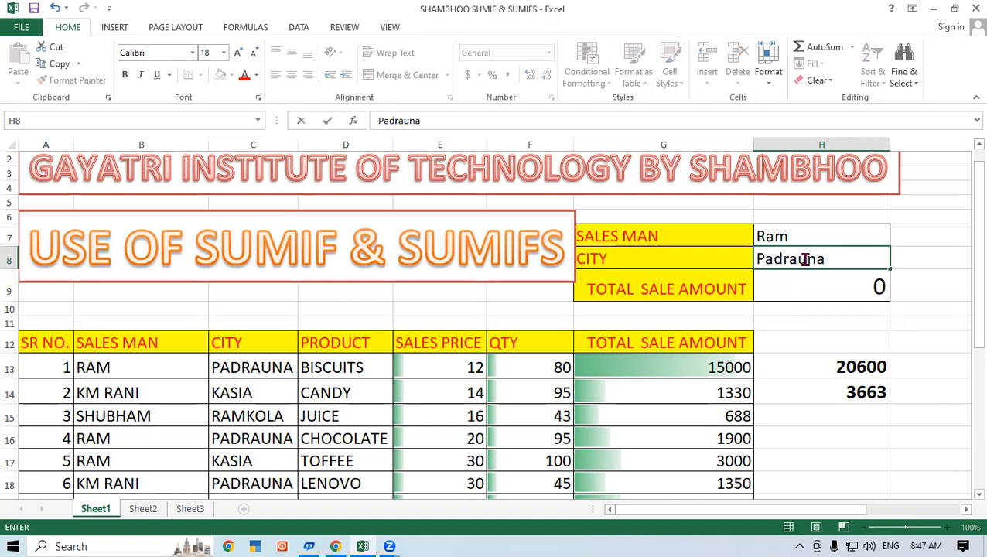
pyautogui.press('Return')
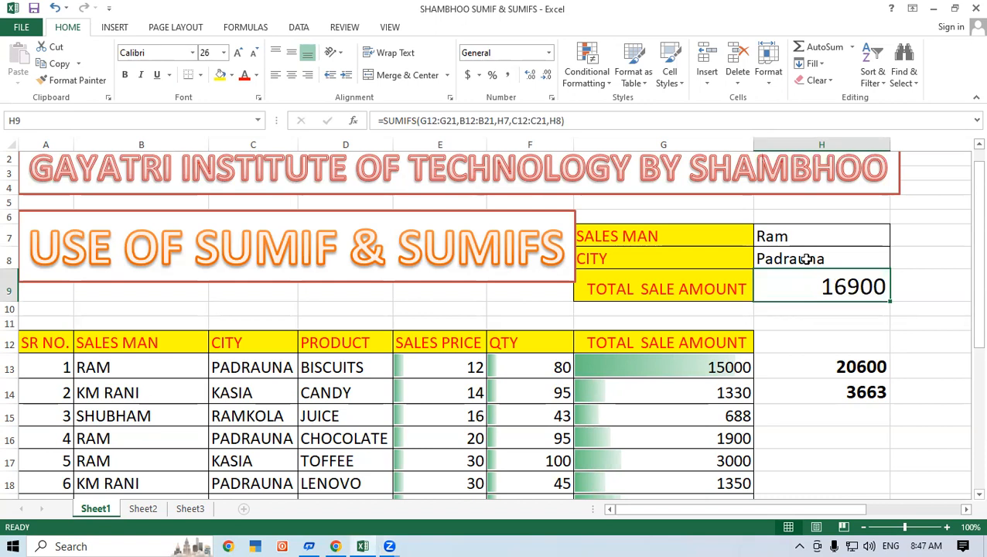
# - Change the city criterion in cell H8 to Kasia for the SUMIFS total
pyautogui.click(808, 259)
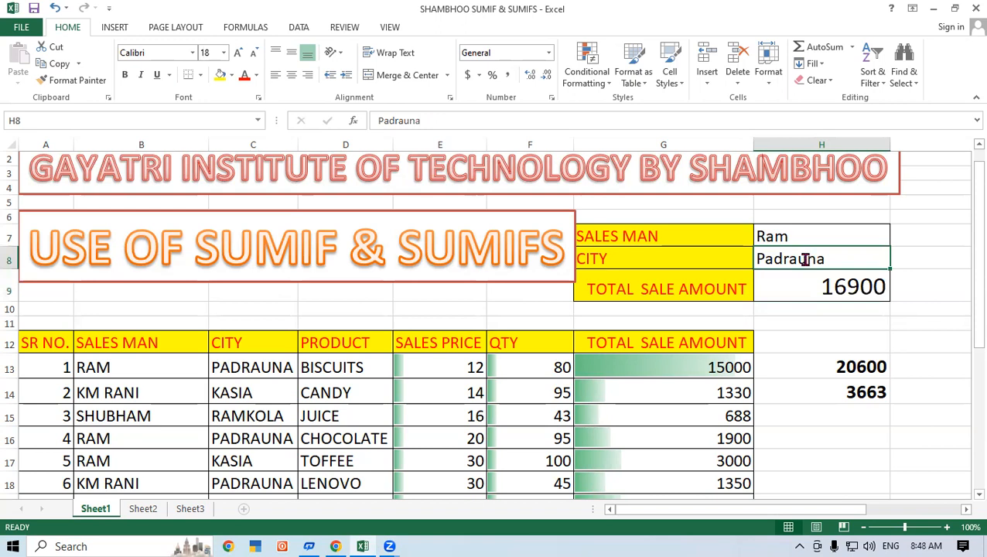
pyautogui.write('Kasia')
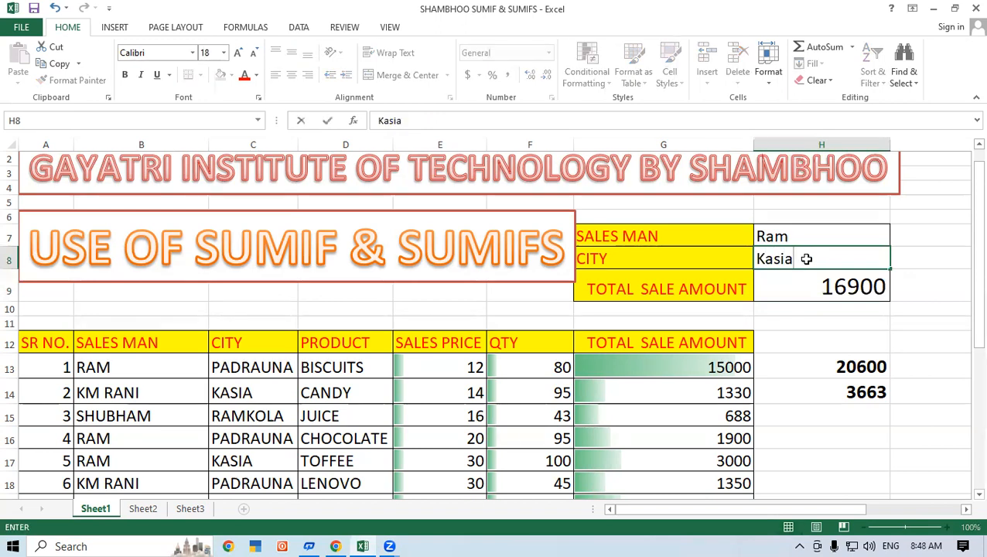
pyautogui.press('Return')
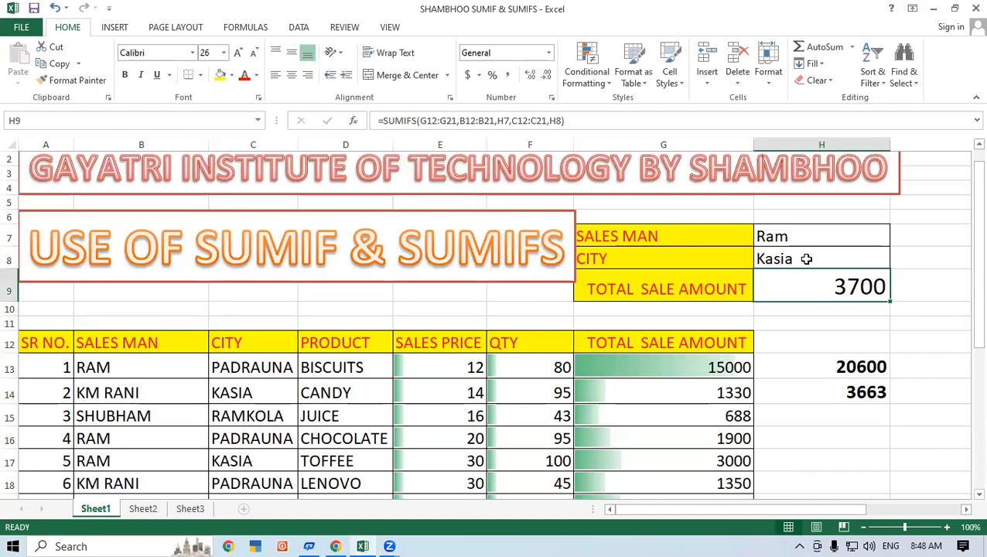
pyautogui.click(806, 259)
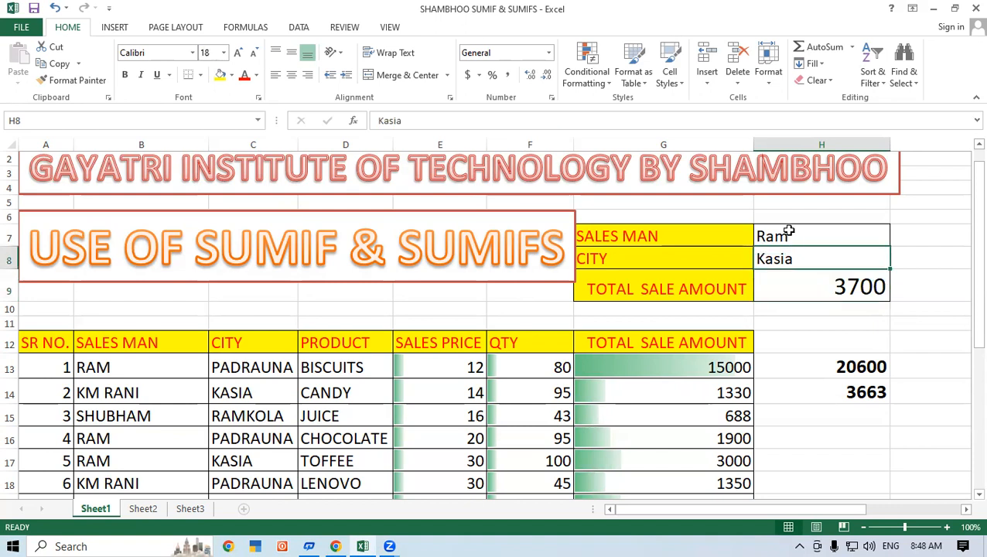
pyautogui.click(789, 232)
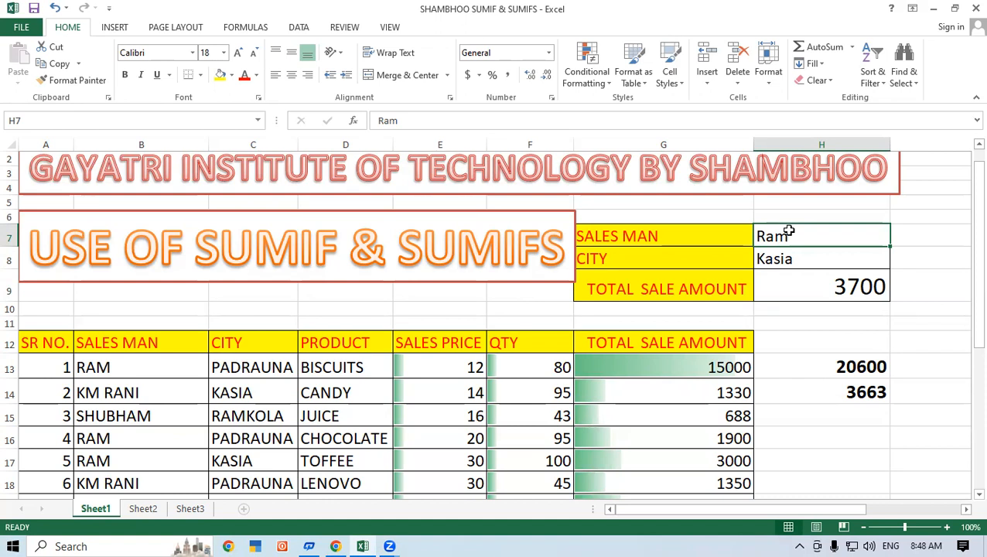
pyautogui.click(836, 466)
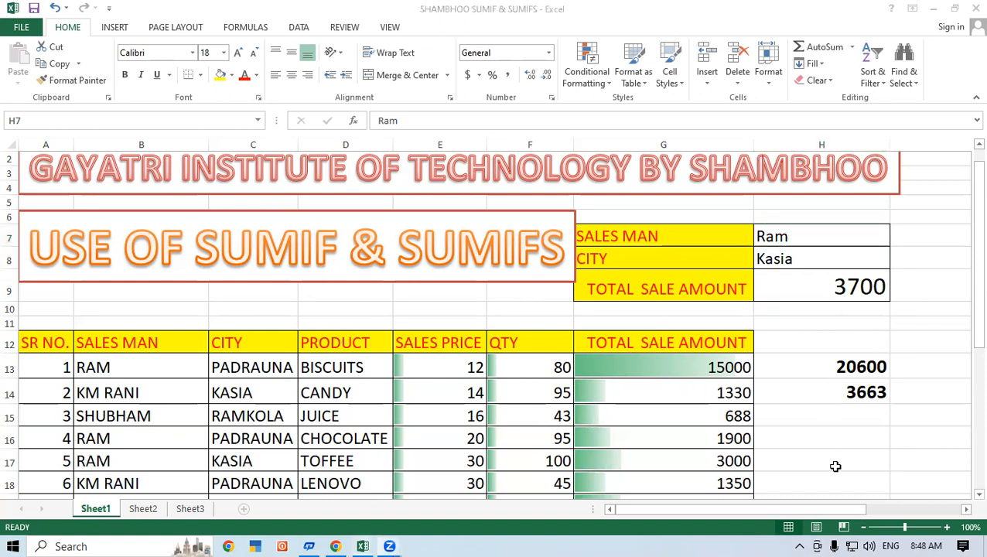